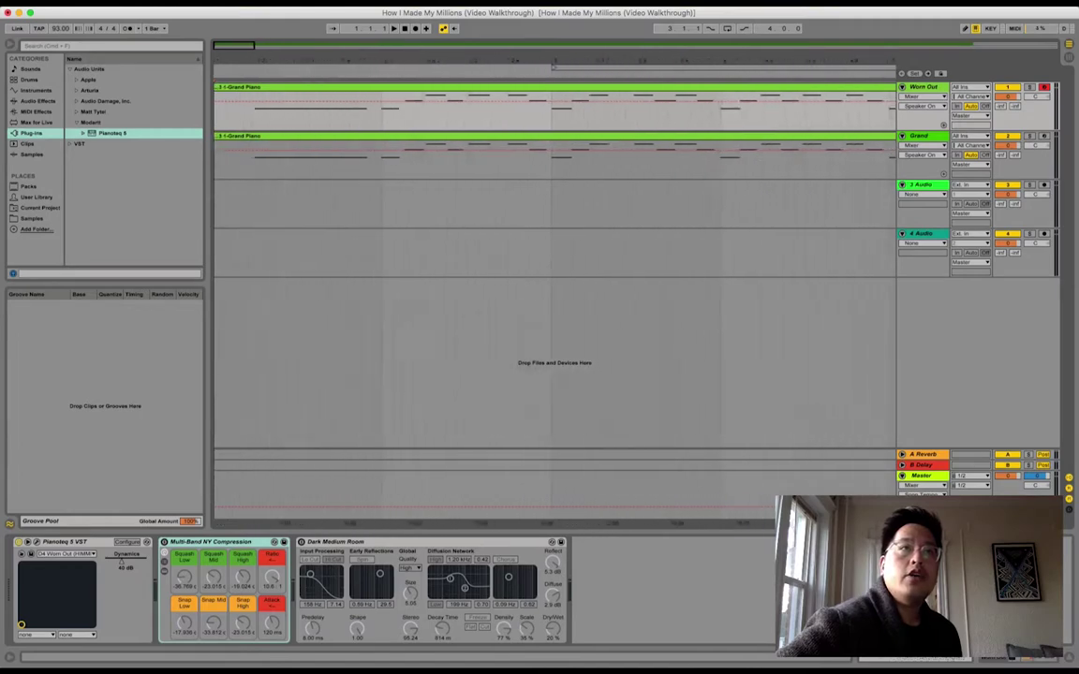
# Open the Grand track's piano clip in an enlarged note editor and fit the whole clip in view.
pyautogui.doubleClick(294, 139)
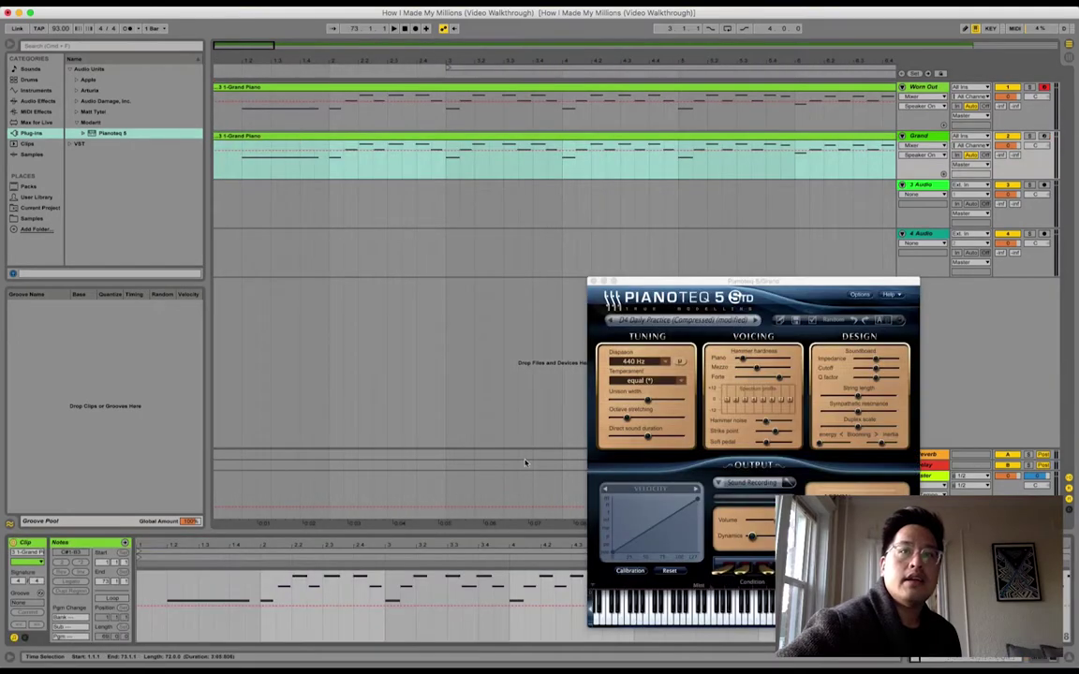
pyautogui.click(592, 283)
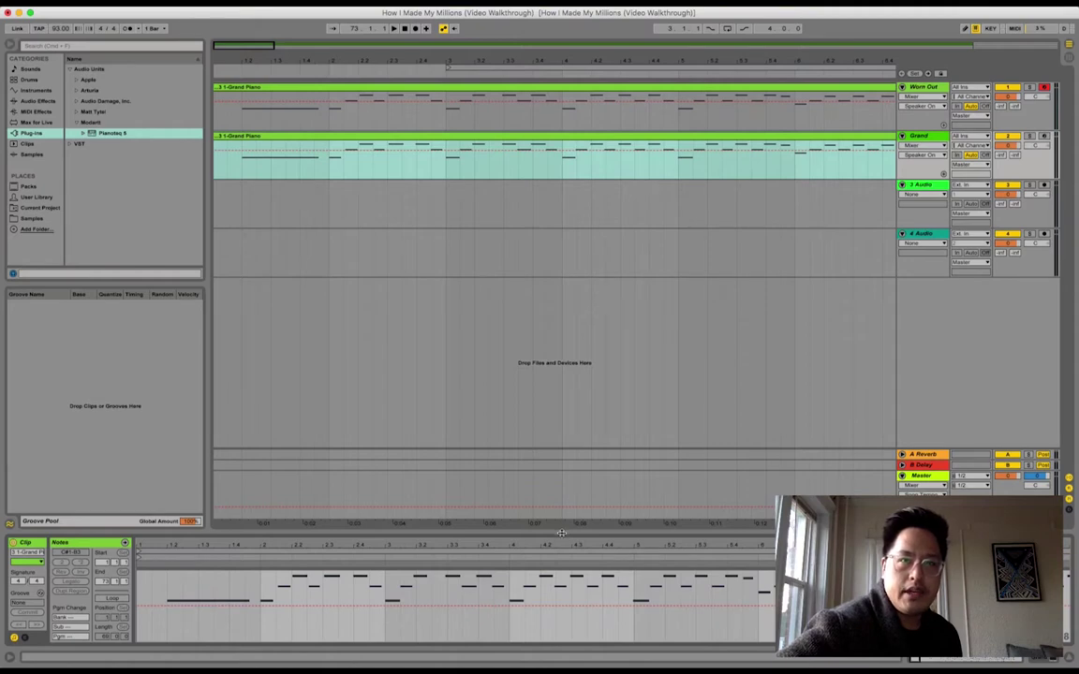
pyautogui.moveTo(561, 532); pyautogui.dragTo(502, 93)
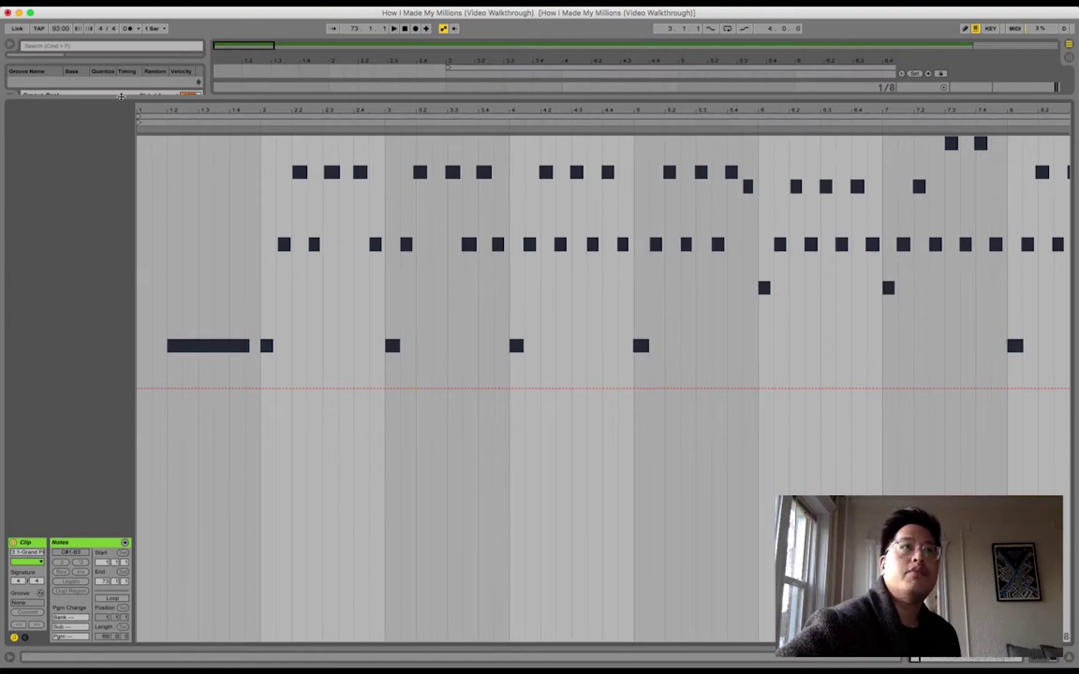
pyautogui.moveTo(155, 99); pyautogui.dragTo(159, 34)
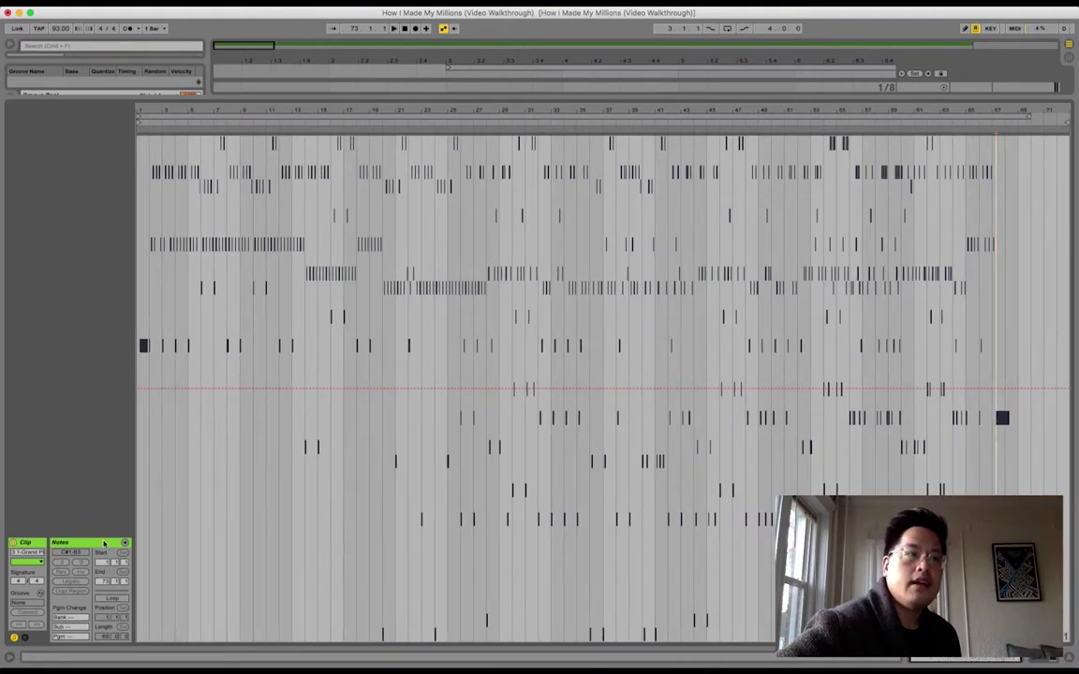
# Display the piano keys and note velocities in the clip's note editor.
pyautogui.click(25, 639)
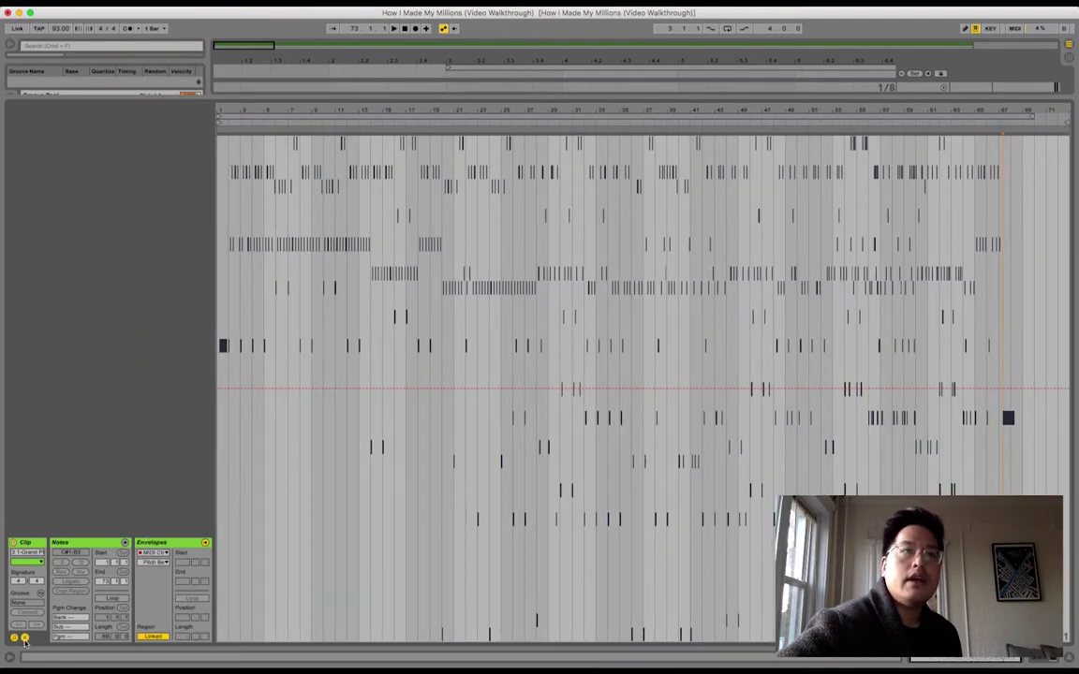
pyautogui.click(26, 639)
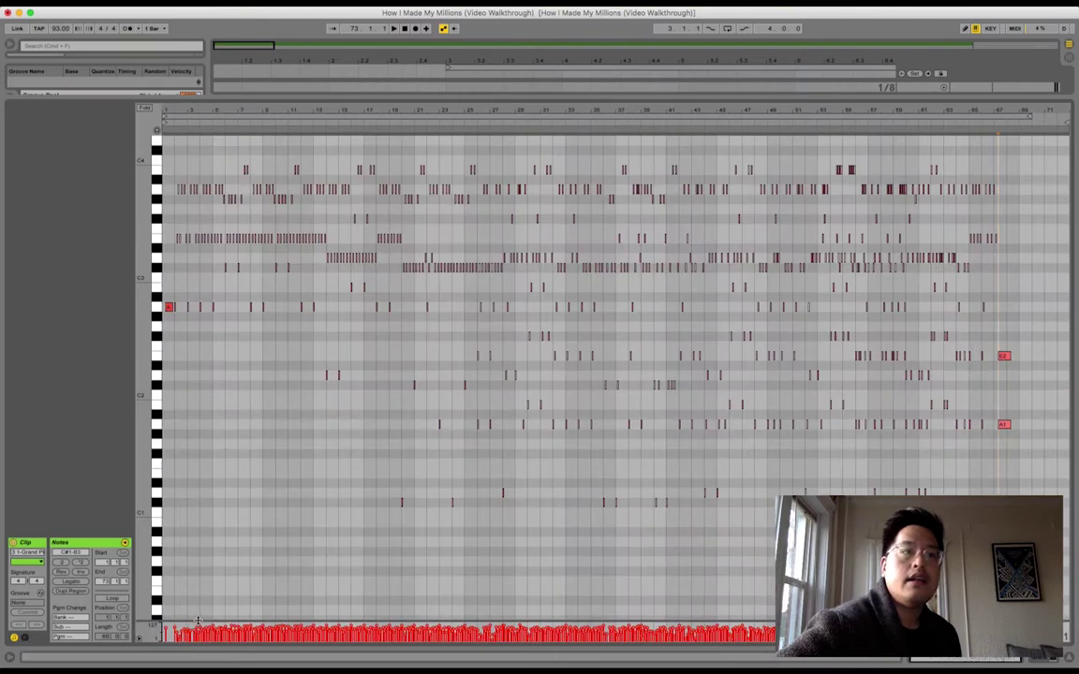
pyautogui.moveTo(198, 620)
pyautogui.mouseDown()
pyautogui.moveTo(183, 357)
pyautogui.moveTo(197, 632)
pyautogui.mouseUp()
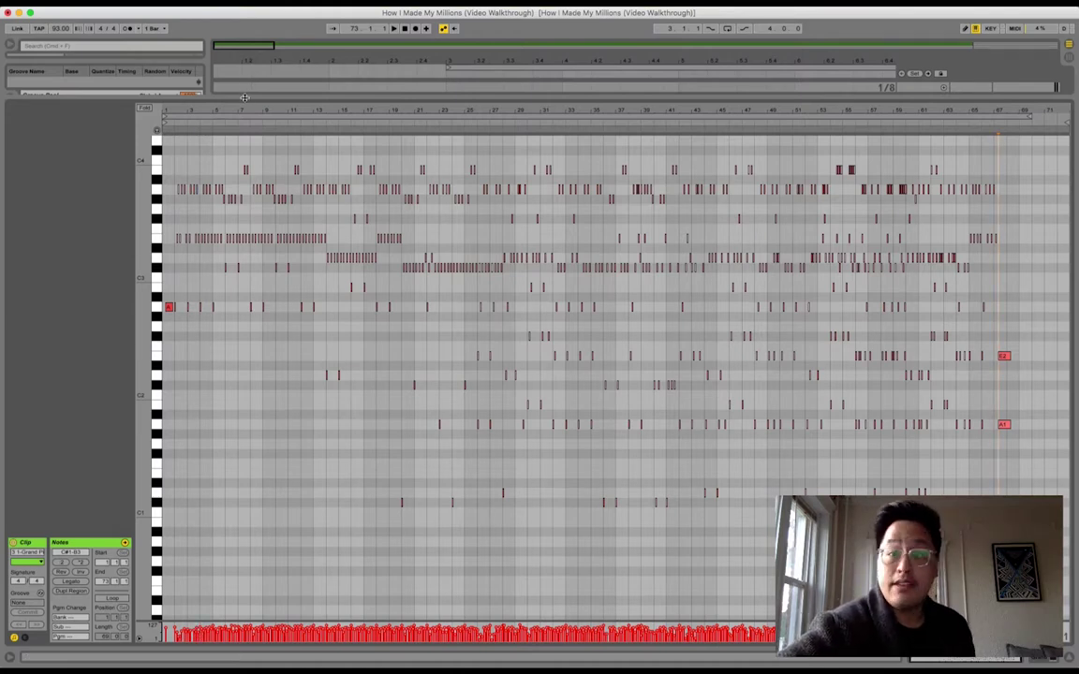
# Shrink the note editor to its small size and zoom the arrangement out to show its opening bars.
pyautogui.moveTo(244, 98); pyautogui.dragTo(274, 536)
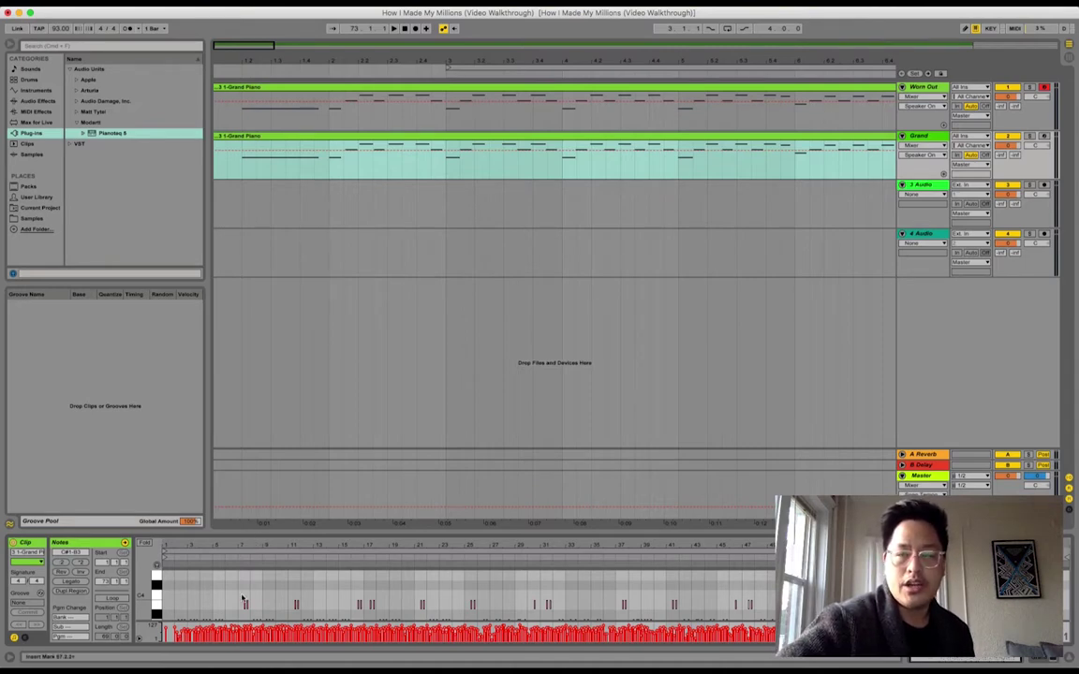
pyautogui.scroll(-2, 241, 596)
pyautogui.scroll(-3, 242, 596)
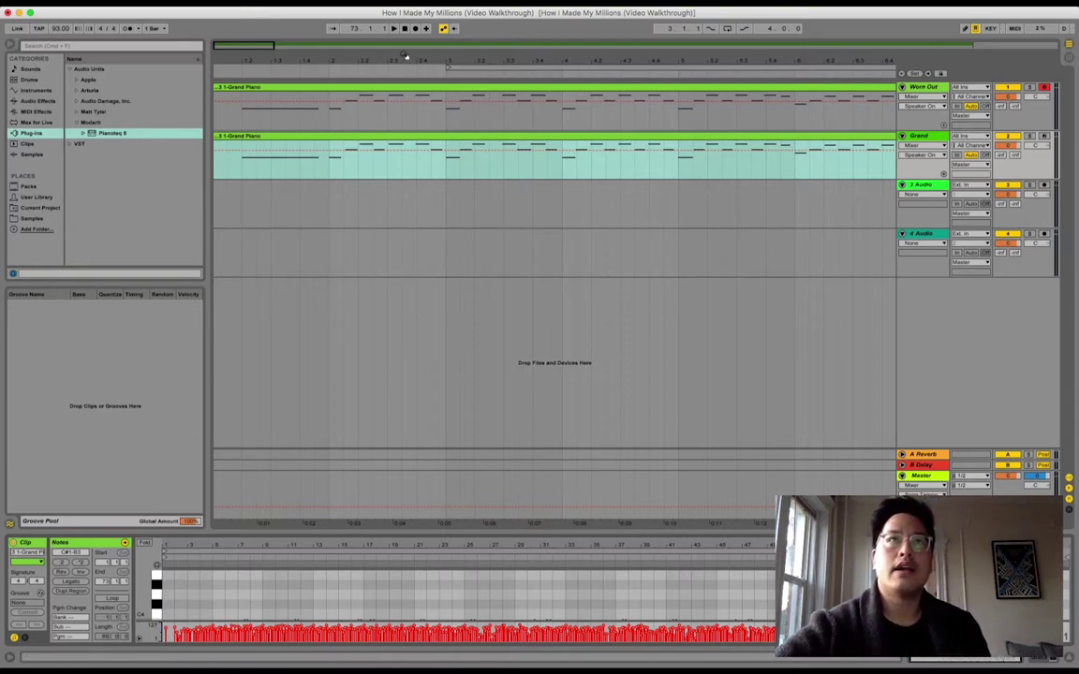
pyautogui.moveTo(405, 55); pyautogui.dragTo(429, 79)
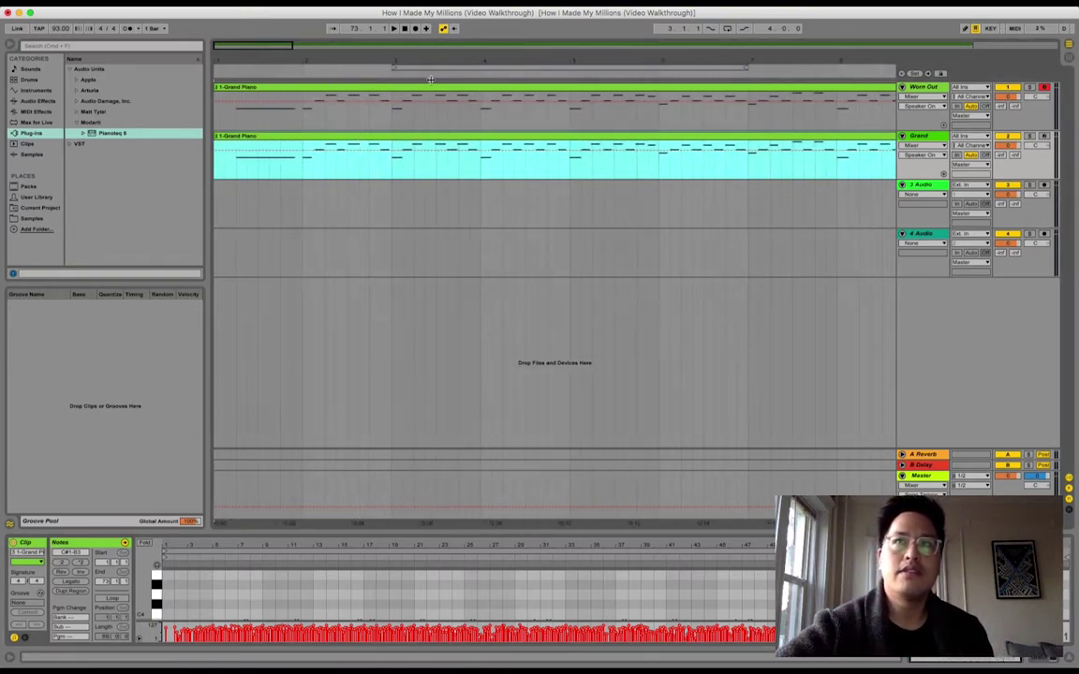
# Select the Worn Out track and enlarge the note editor, focused on the notes of bar 2.
pyautogui.keyDown('shift'); pyautogui.click(919, 89); pyautogui.keyUp('shift')
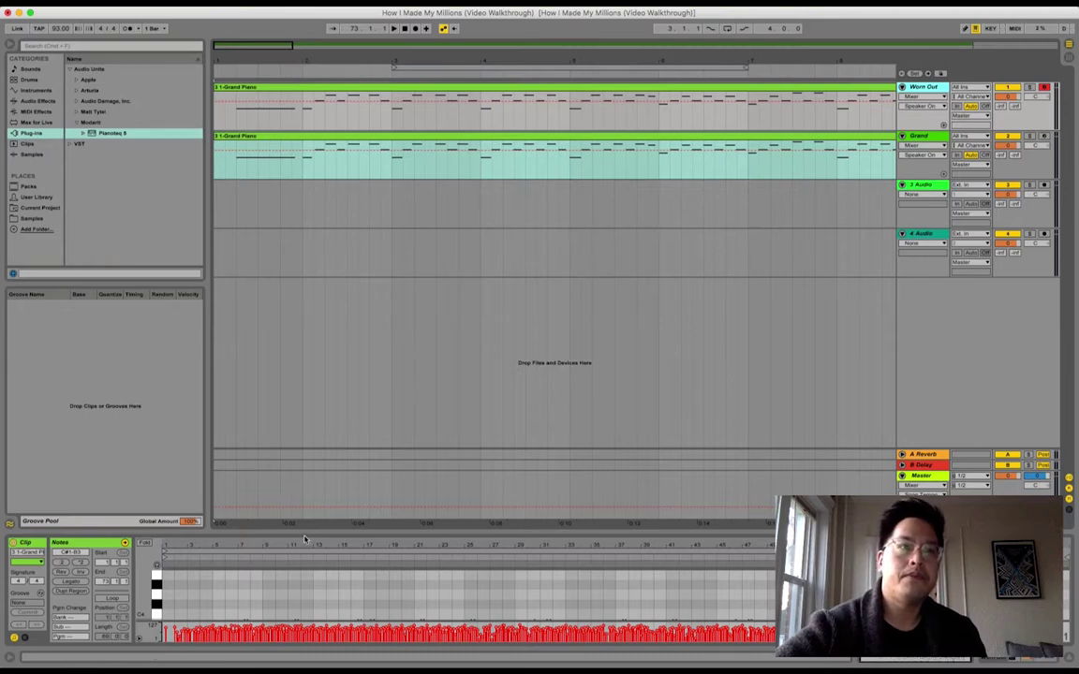
pyautogui.moveTo(304, 539); pyautogui.dragTo(297, 284)
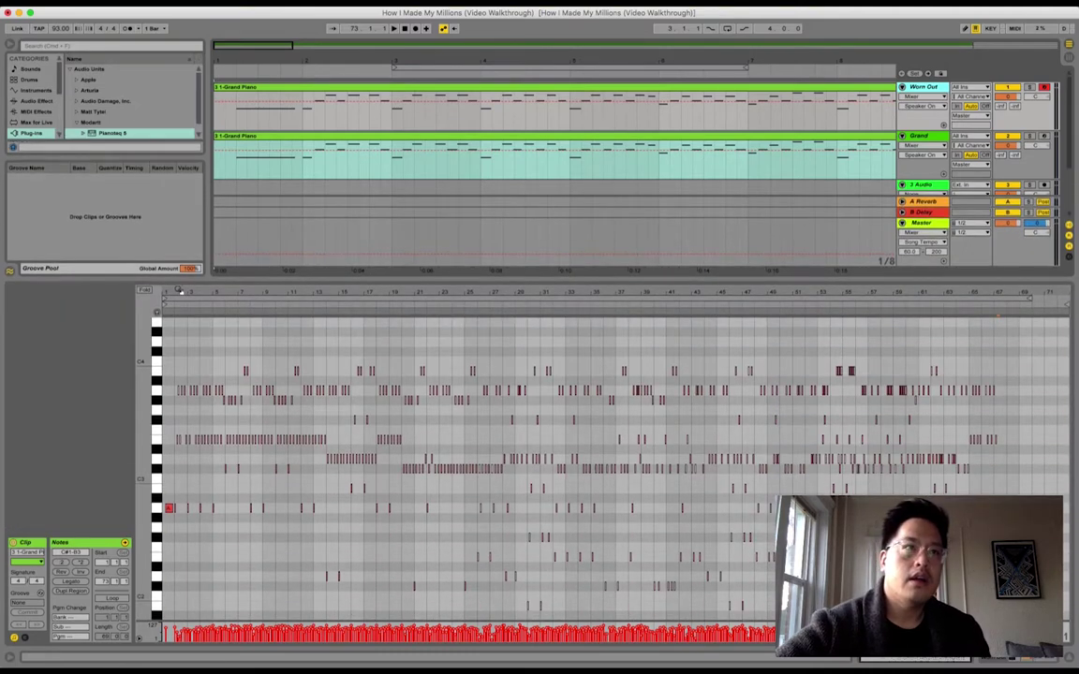
pyautogui.moveTo(179, 292); pyautogui.dragTo(216, 310)
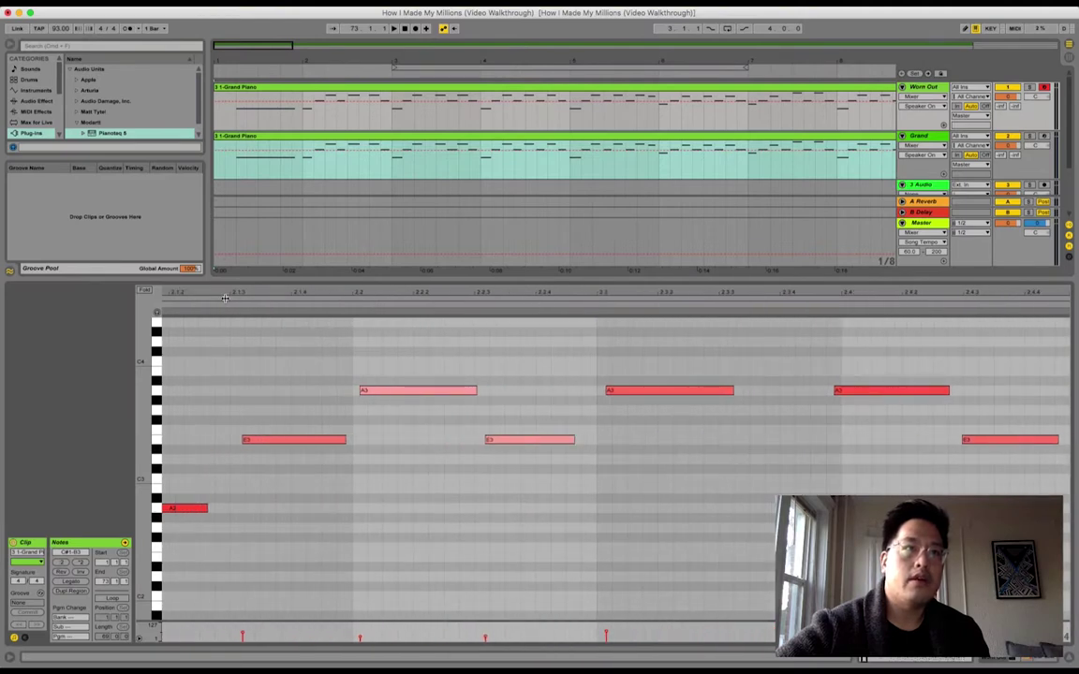
# Play the piano part from bar 2 with a wider view of its notes, and stop in bar 3.
pyautogui.press('space')
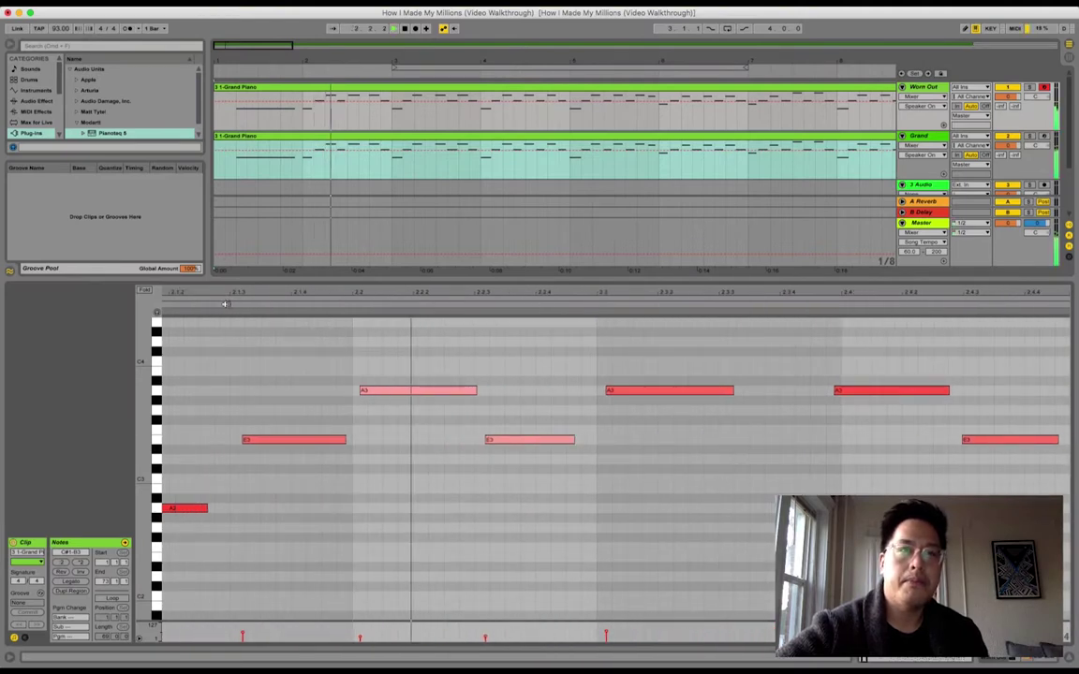
pyautogui.press('-')
pyautogui.press('-')
pyautogui.press('-')
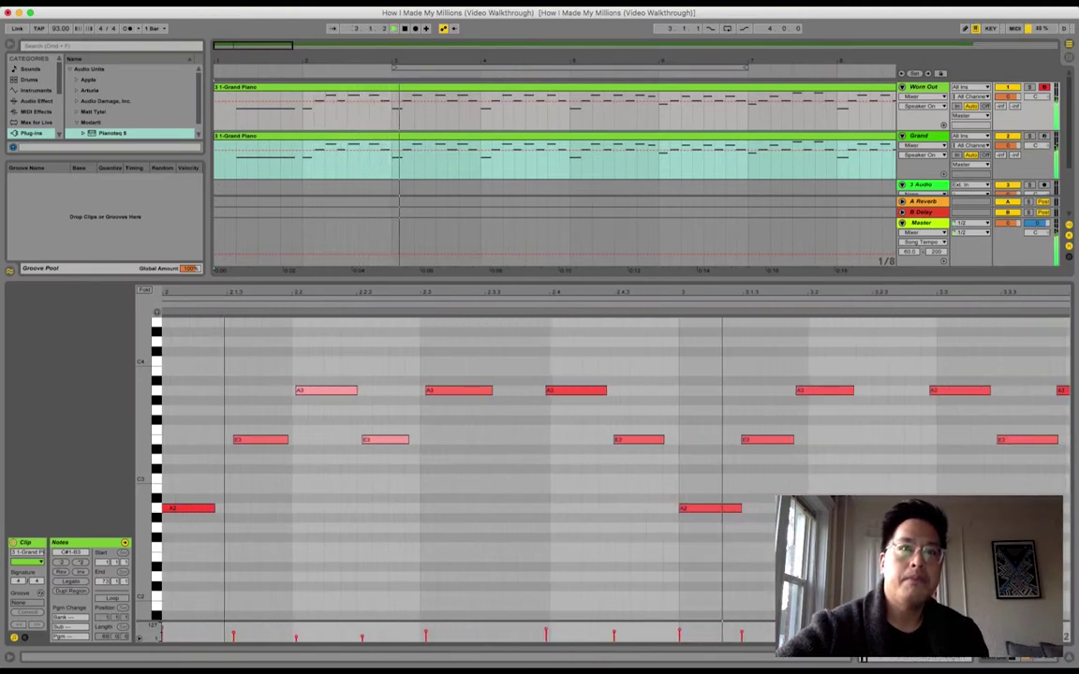
pyautogui.press('space')
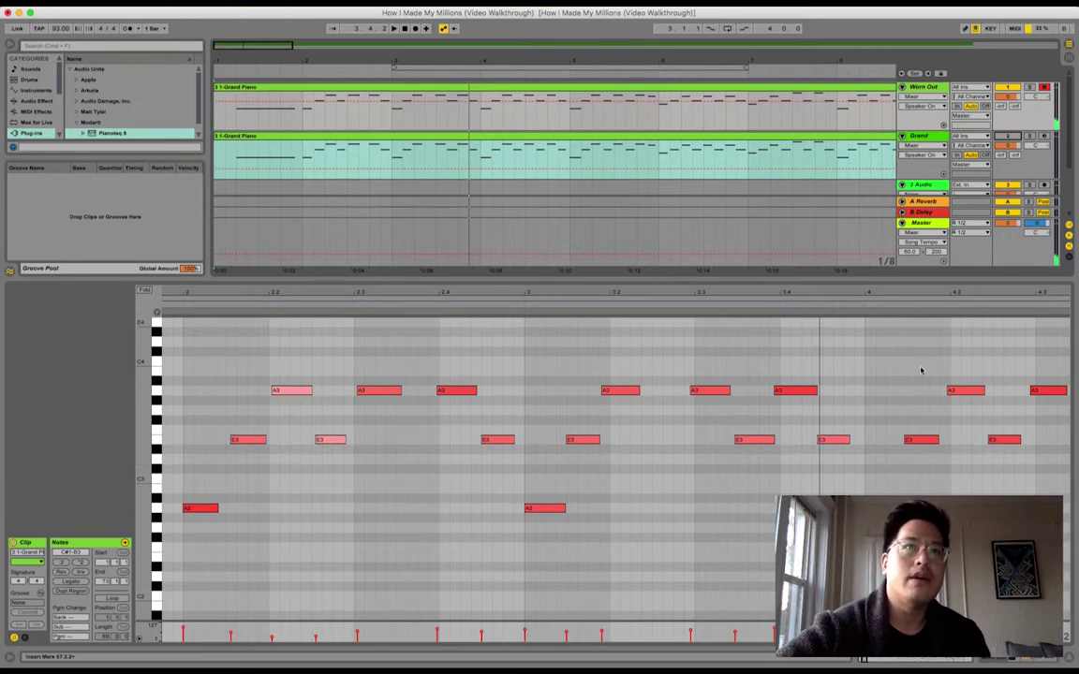
# Listen to the piano part from bar 2 again, and play the passage beginning at bar 6.
pyautogui.click(170, 299)
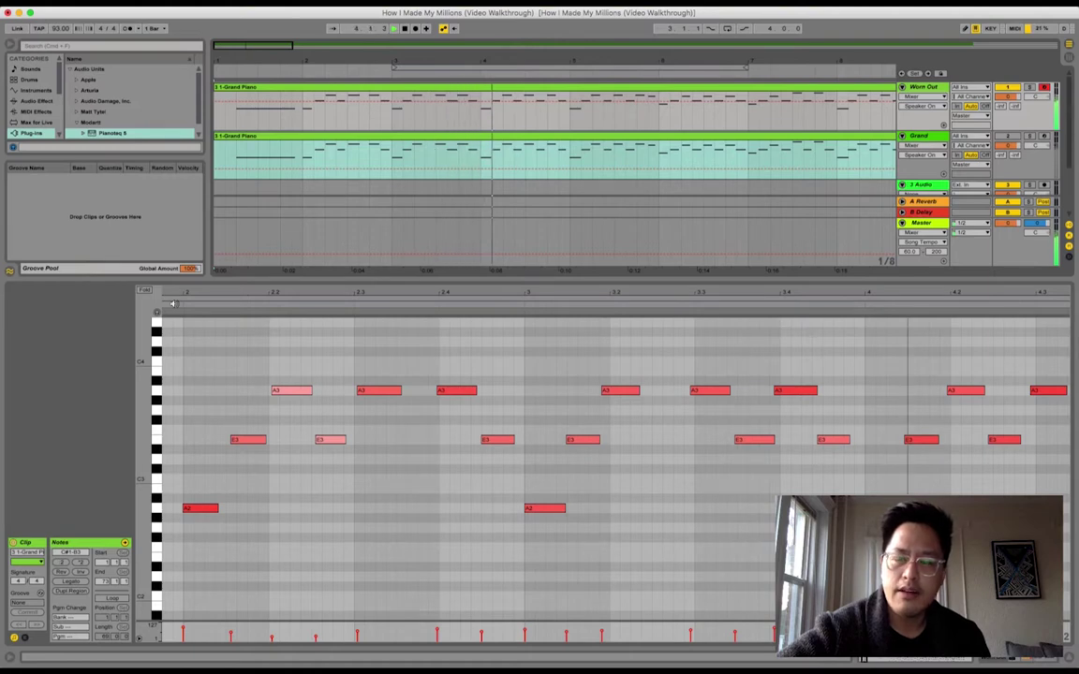
pyautogui.press('space')
pyautogui.hscroll(10, 775, 421)
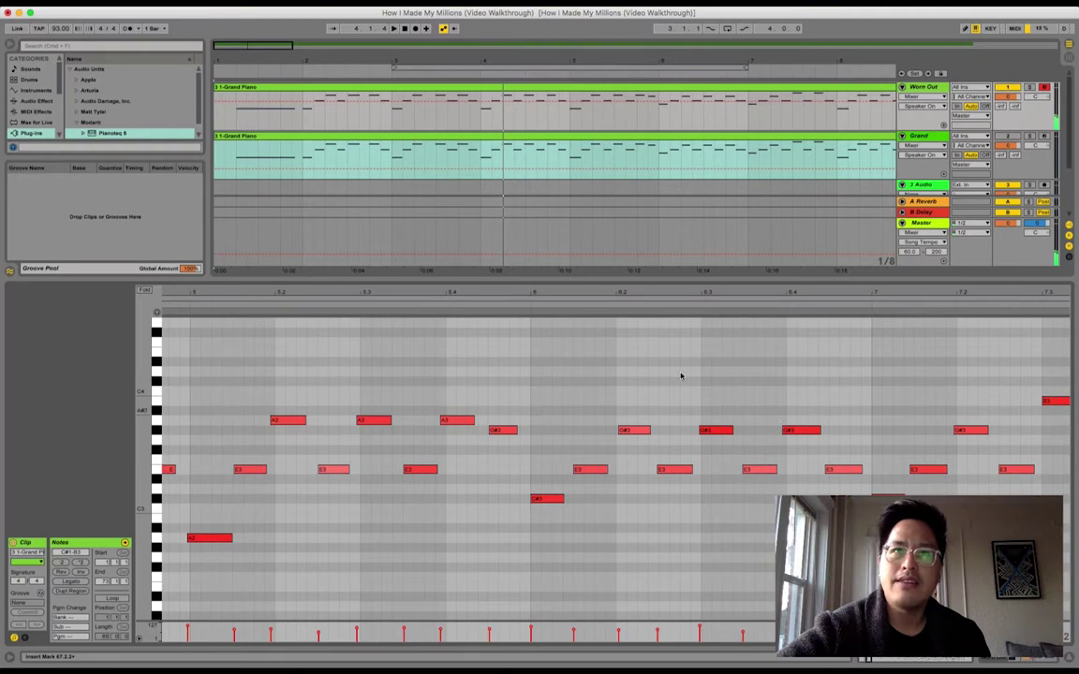
pyautogui.click(525, 306)
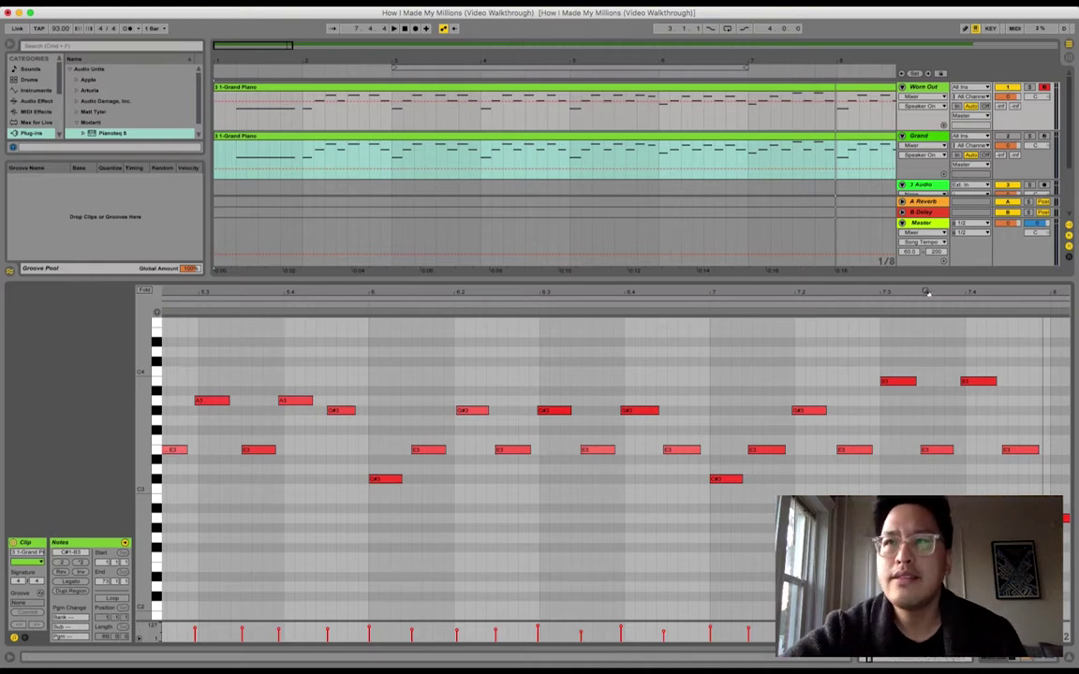
# Review the notes of bars 8 to 13, play the passage from bar 14 and stop in bar 16.
pyautogui.moveTo(927, 294); pyautogui.dragTo(922, 271)
pyautogui.hscroll(10, 969, 446)
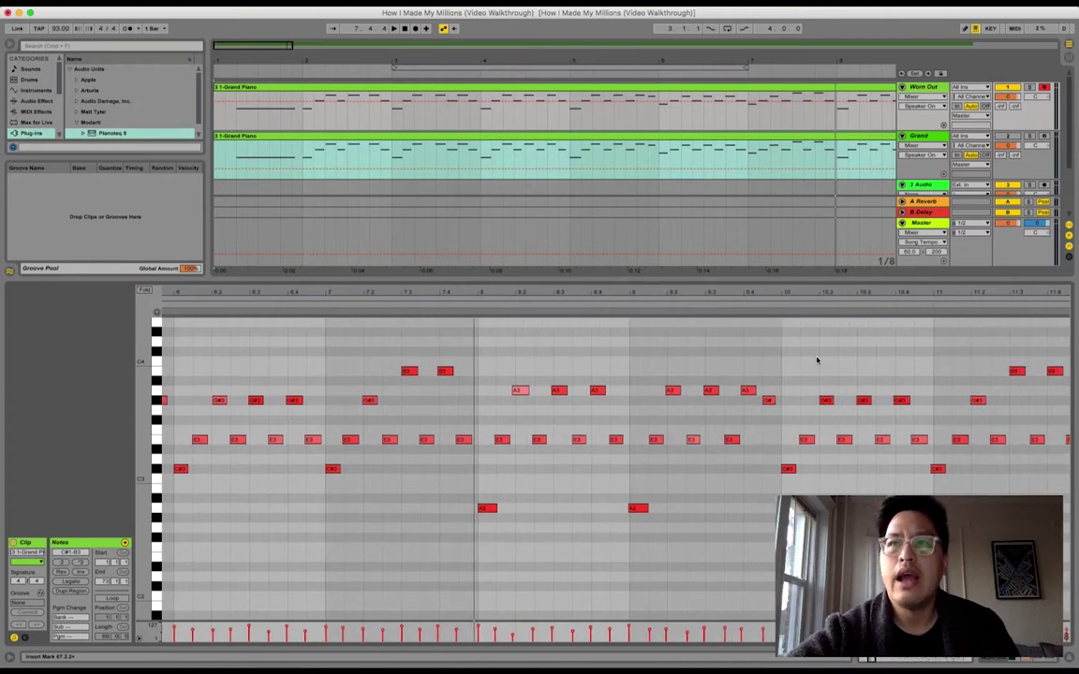
pyautogui.hscroll(5, 817, 360)
pyautogui.scroll(2, 817, 361)
pyautogui.hscroll(6, 817, 361)
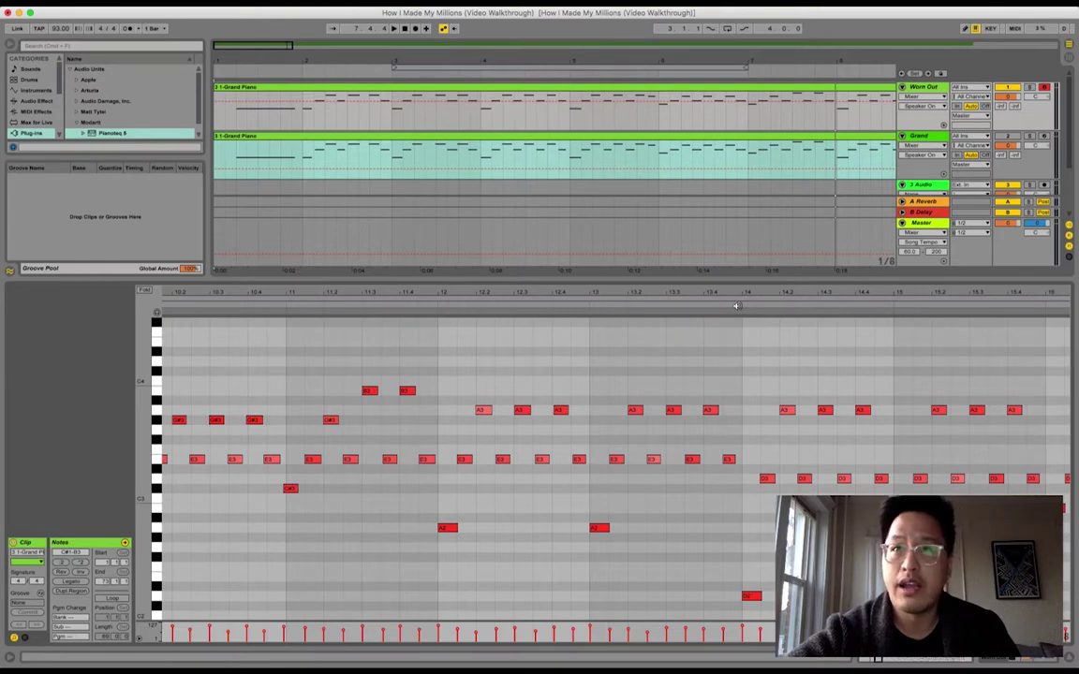
pyautogui.press('space')
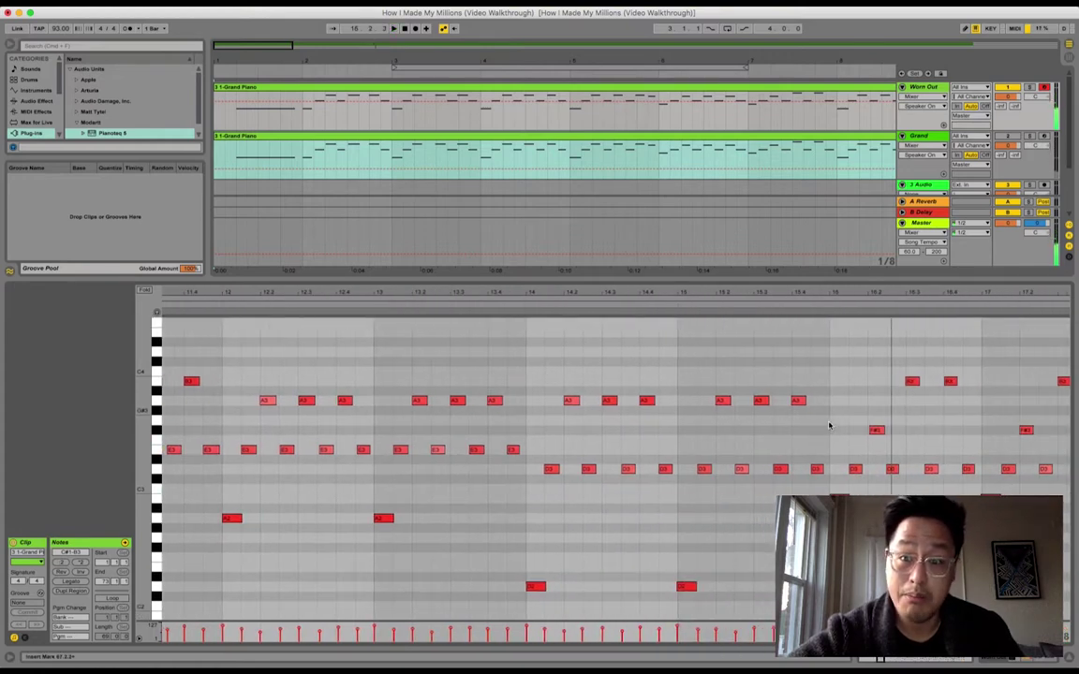
# Place the insert marker at 16.1.1 and play the clip from there.
pyautogui.scroll(1, 828, 426)
pyautogui.click(794, 339)
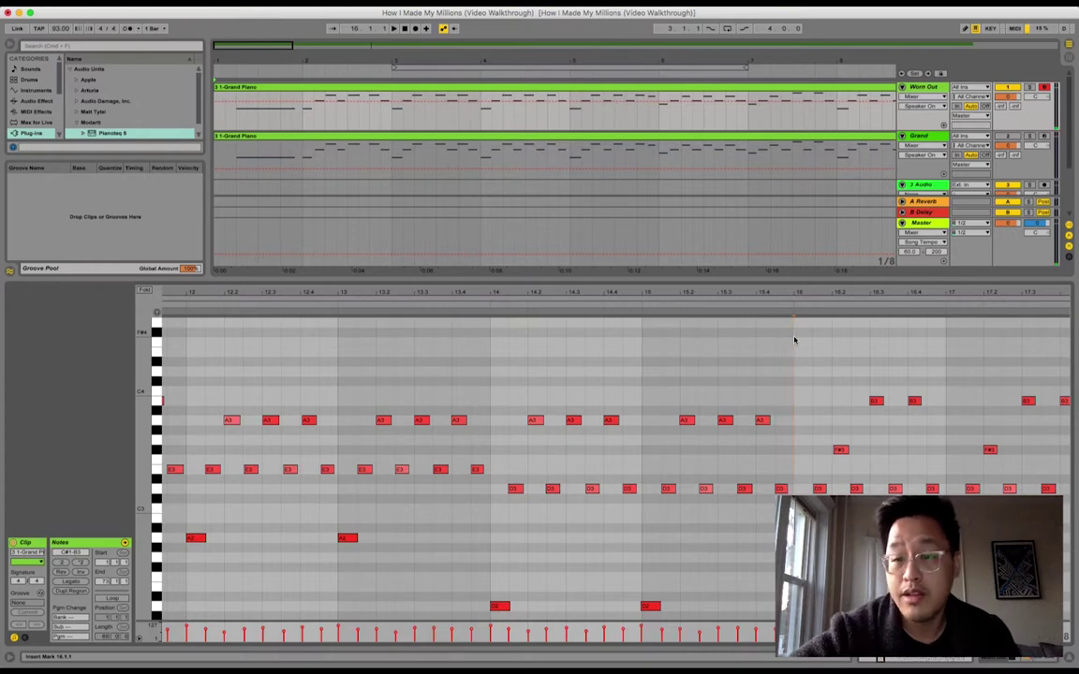
pyautogui.press('space')
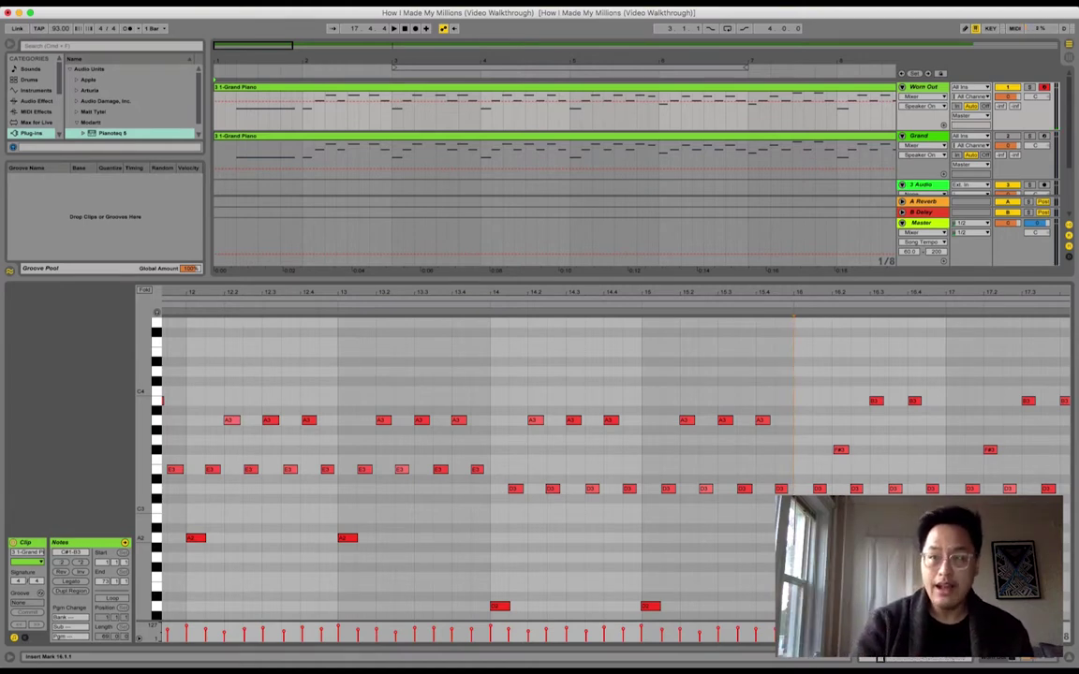
# Examine the note patterns from bar 18 to the end of the clip, including the low bass notes.
pyautogui.hscroll(2, 897, 447)
pyautogui.hscroll(15, 898, 446)
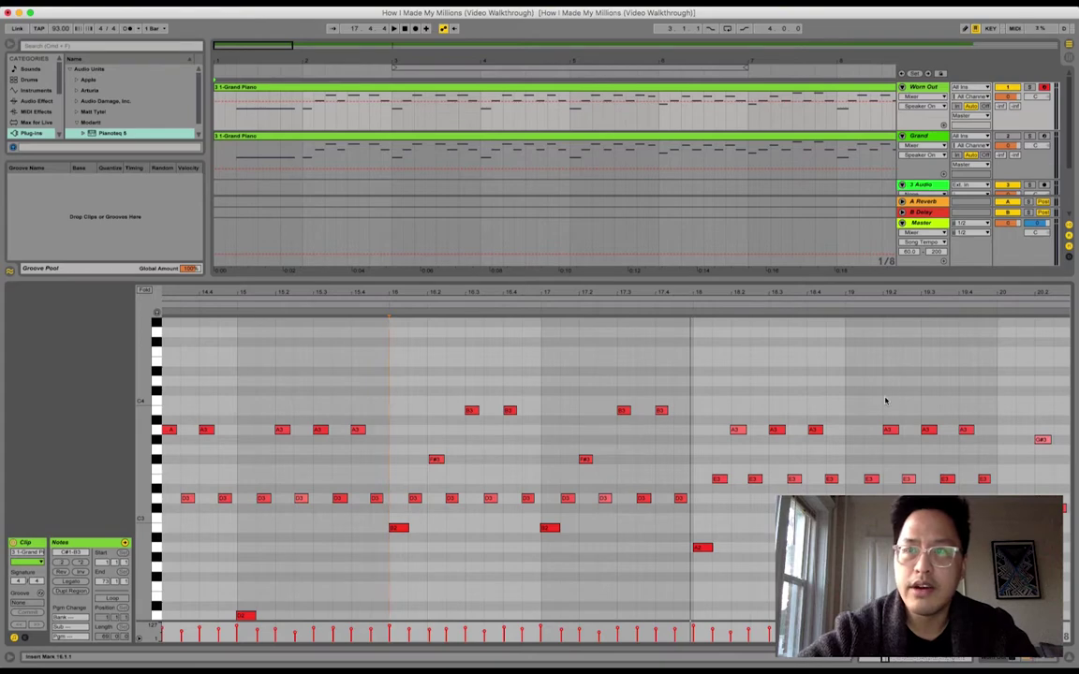
pyautogui.hscroll(5, 885, 401)
pyautogui.scroll(-3, 885, 401)
pyautogui.hscroll(4, 885, 401)
pyautogui.scroll(-2, 885, 401)
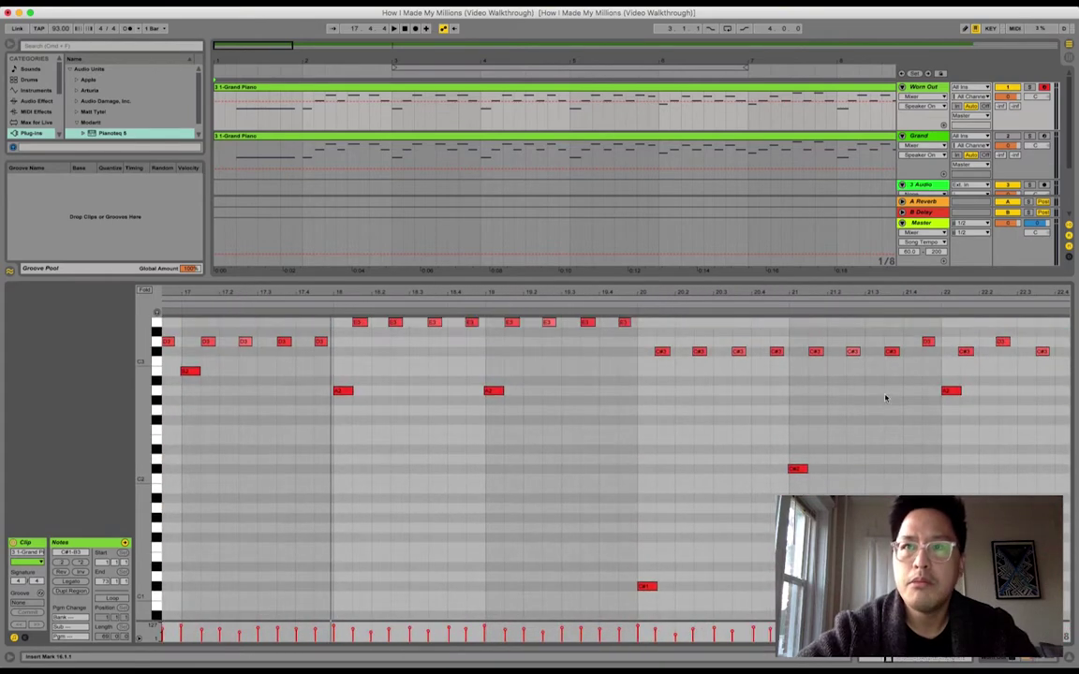
pyautogui.scroll(-5, 825, 288)
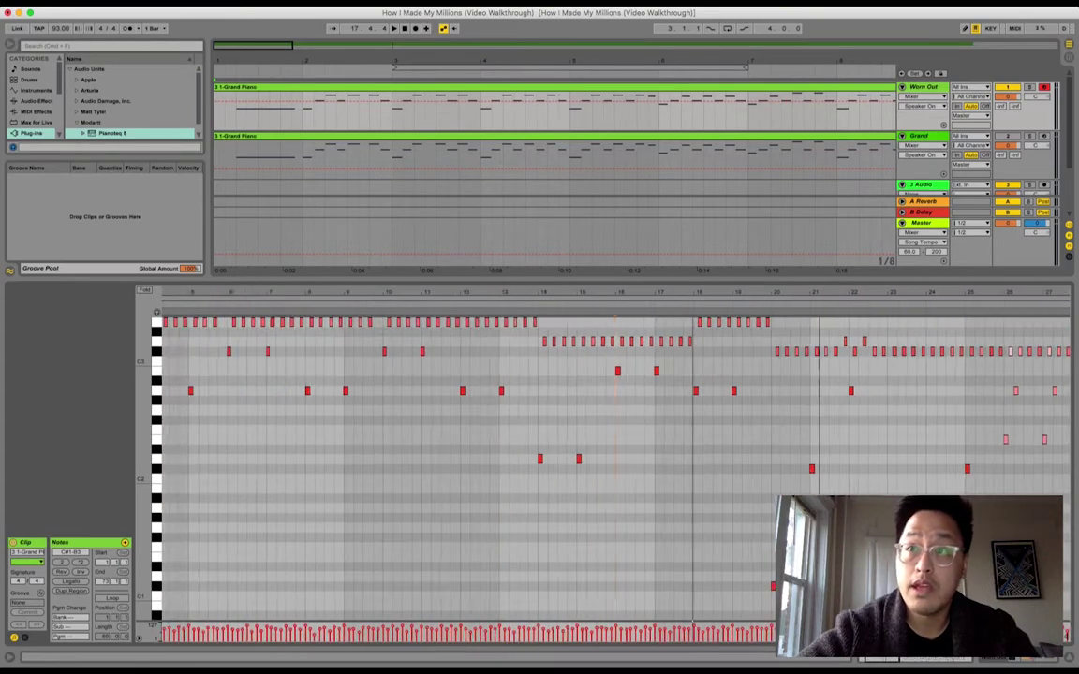
pyautogui.hscroll(3, 870, 430)
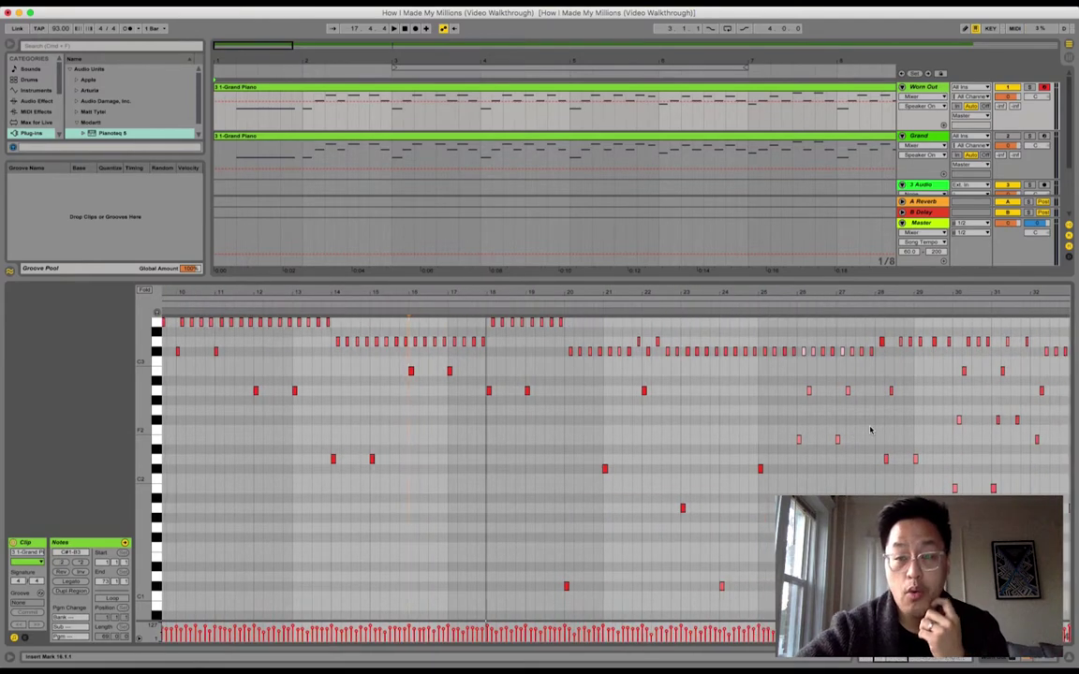
pyautogui.hscroll(5, 870, 430)
pyautogui.scroll(5, 890, 412)
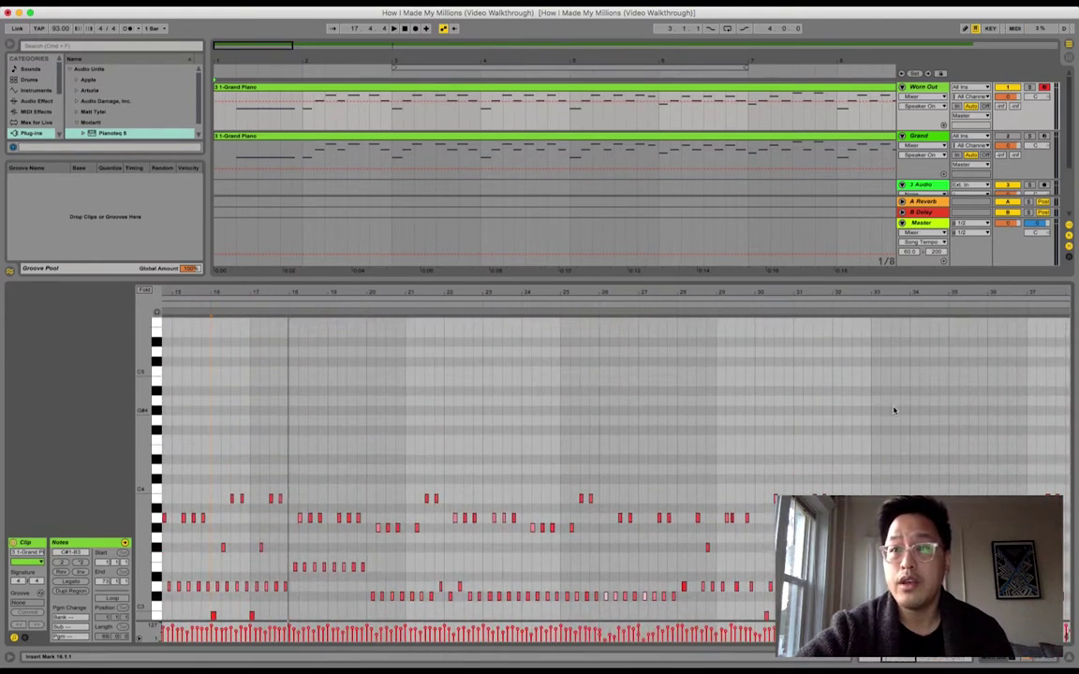
pyautogui.scroll(-5, 866, 294)
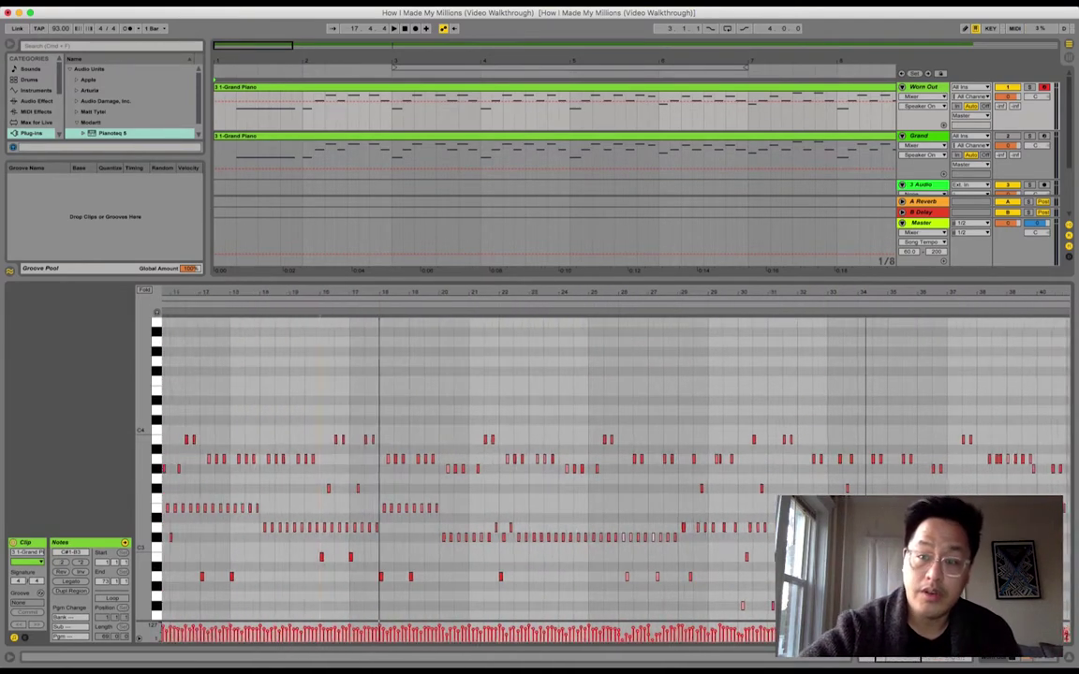
pyautogui.hscroll(-5, 814, 389)
pyautogui.scroll(-4, 814, 388)
pyautogui.hscroll(5, 814, 388)
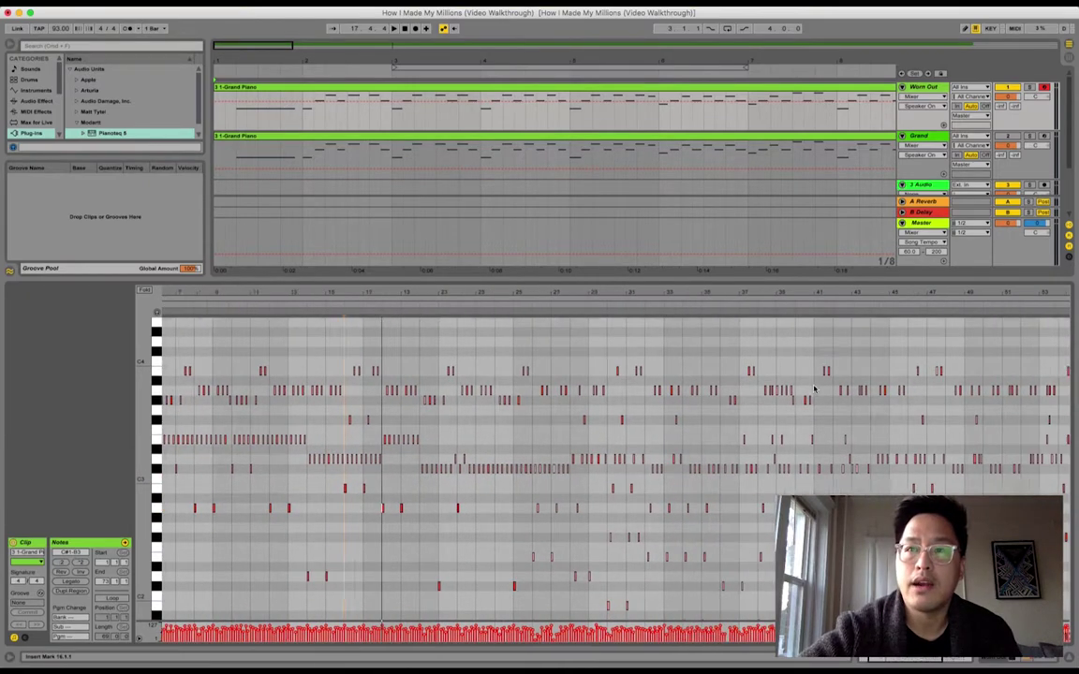
pyautogui.hscroll(5, 813, 389)
pyautogui.scroll(-1, 814, 389)
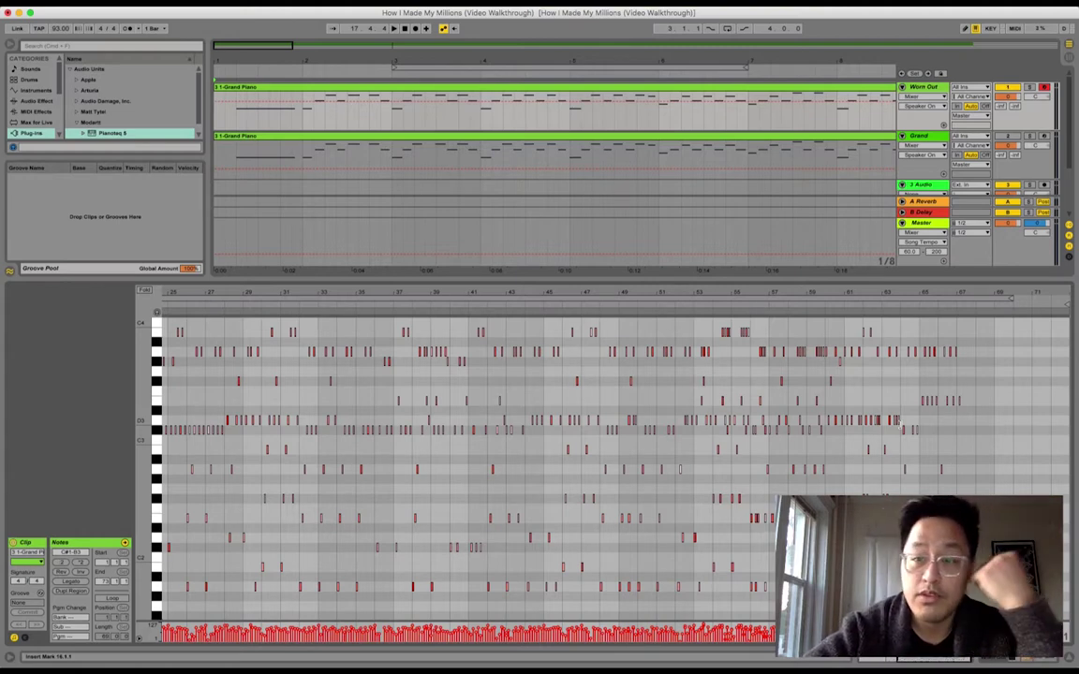
# Play the passage starting at bar 54 with its notes enlarged, and stop playback.
pyautogui.click(717, 310)
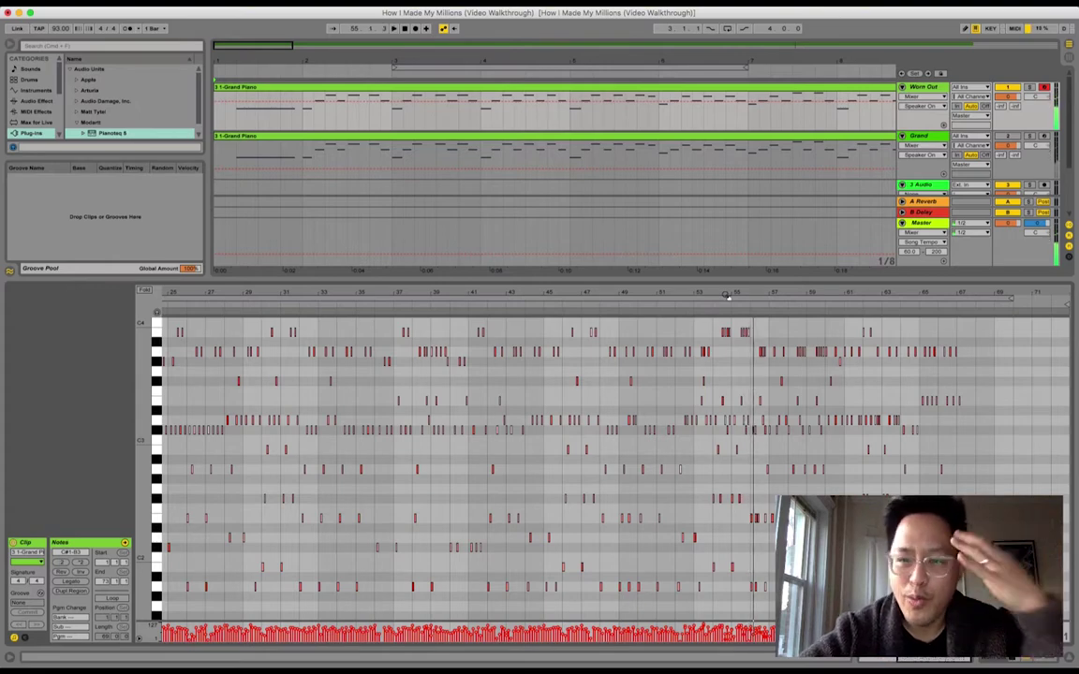
pyautogui.moveTo(727, 294); pyautogui.dragTo(727, 330)
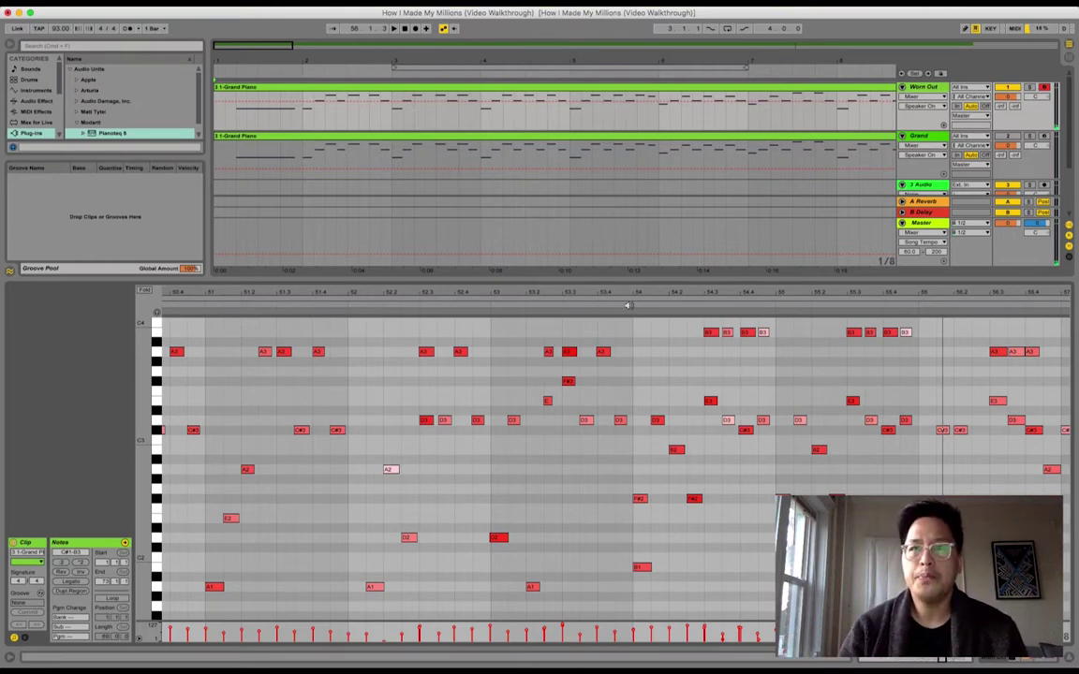
pyautogui.press('space')
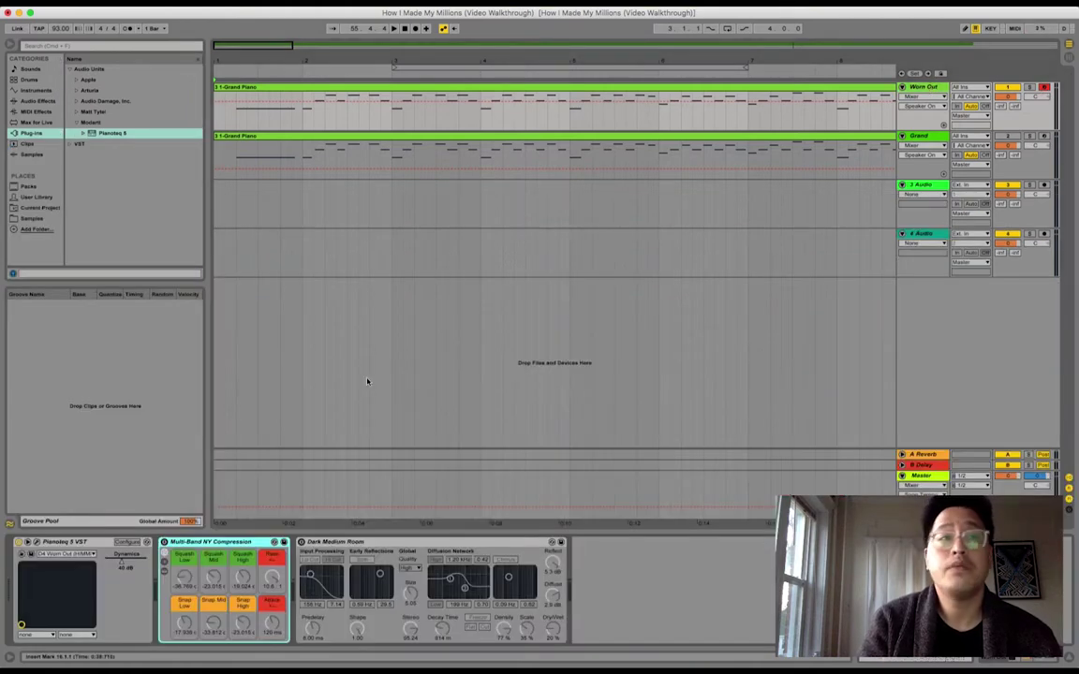
# Show the Pianoteq 5 window with the D4 Worn Out preset, move it over the middle of the arrangement, and close it.
pyautogui.press('super+alt+p')
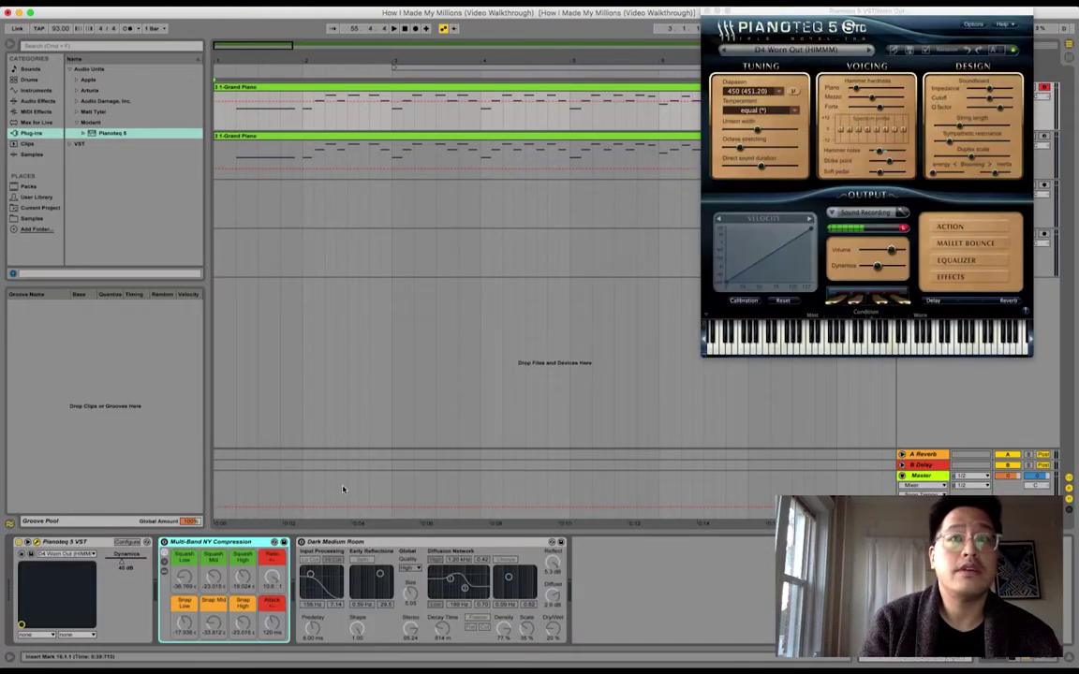
pyautogui.moveTo(807, 10); pyautogui.dragTo(517, 154)
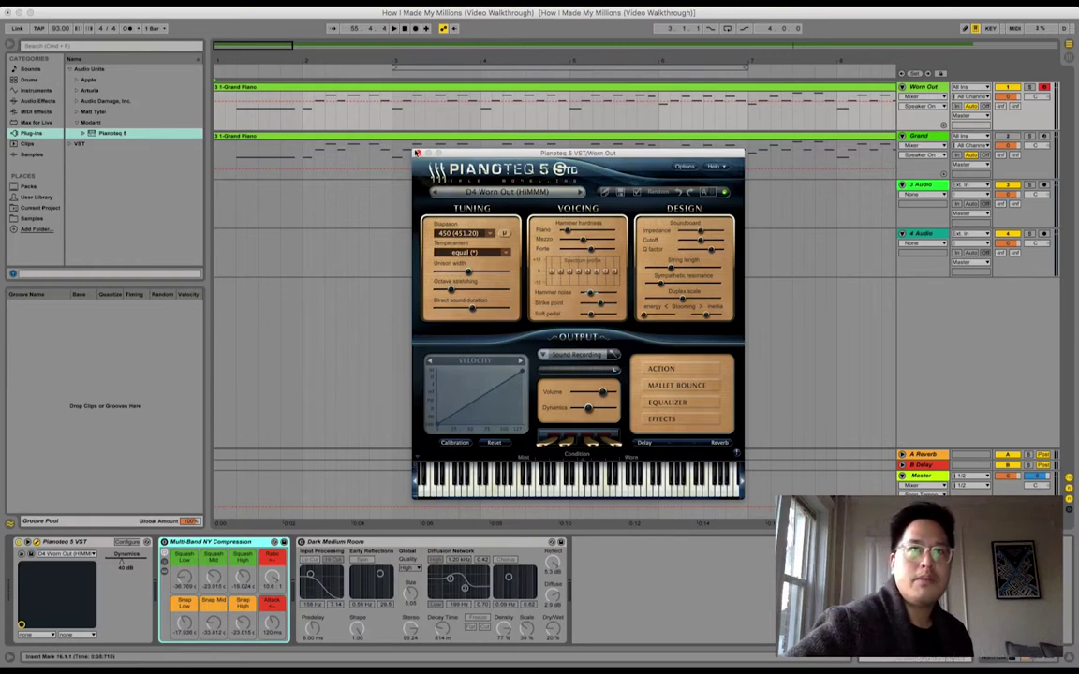
pyautogui.click(417, 153)
# Play the arrangement from around bar 51, replay the passage in bar 53 with its notes enlarged, and stop playback.
pyautogui.scroll(-5, 553, 56)
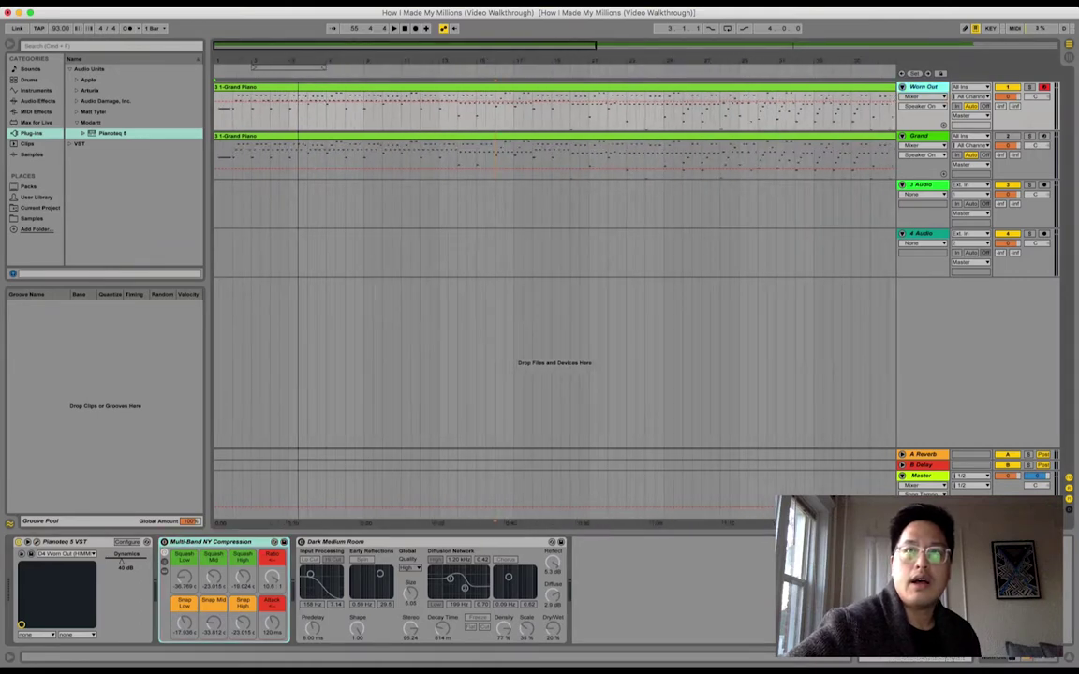
pyautogui.scroll(-4, 699, 300)
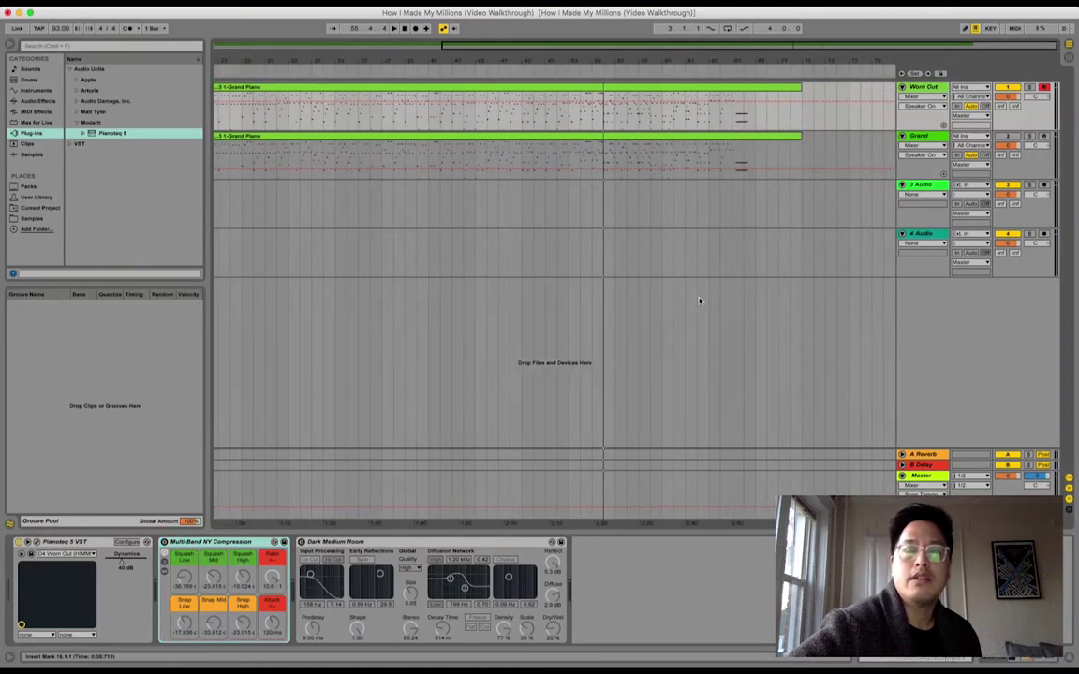
pyautogui.click(553, 76)
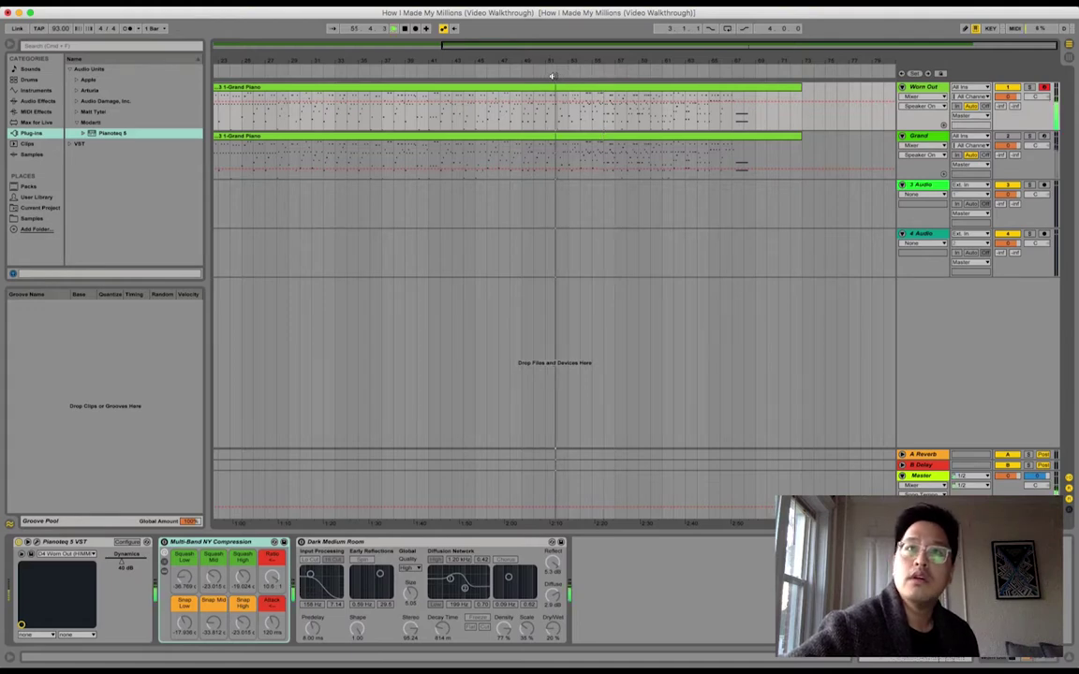
pyautogui.moveTo(582, 57); pyautogui.dragTo(582, 61)
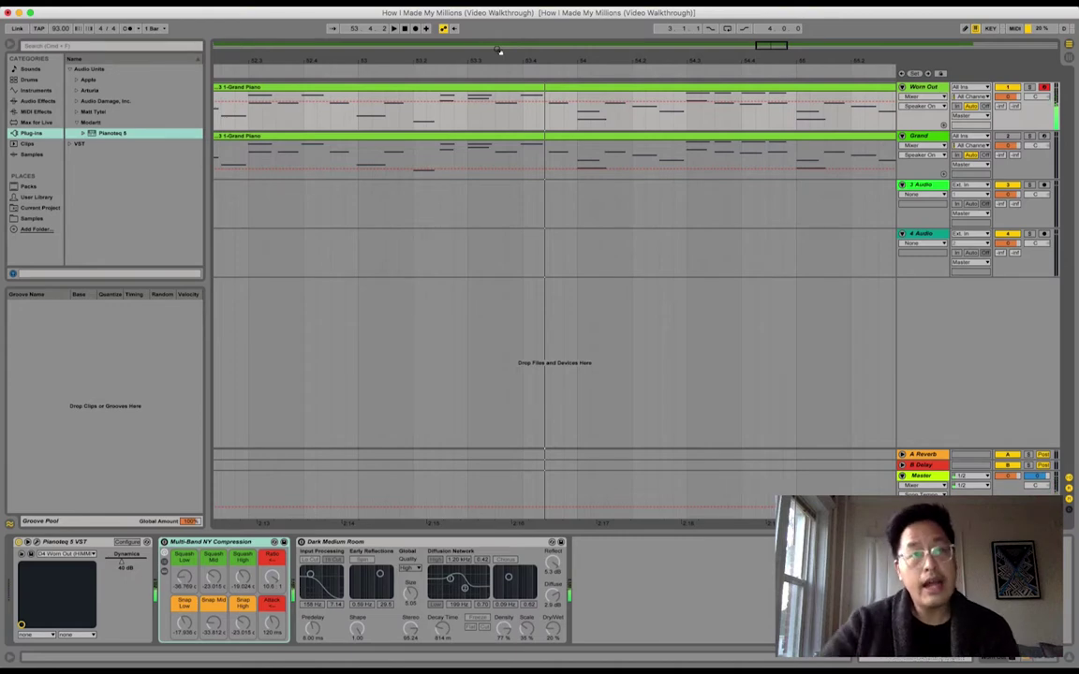
pyautogui.press('space')
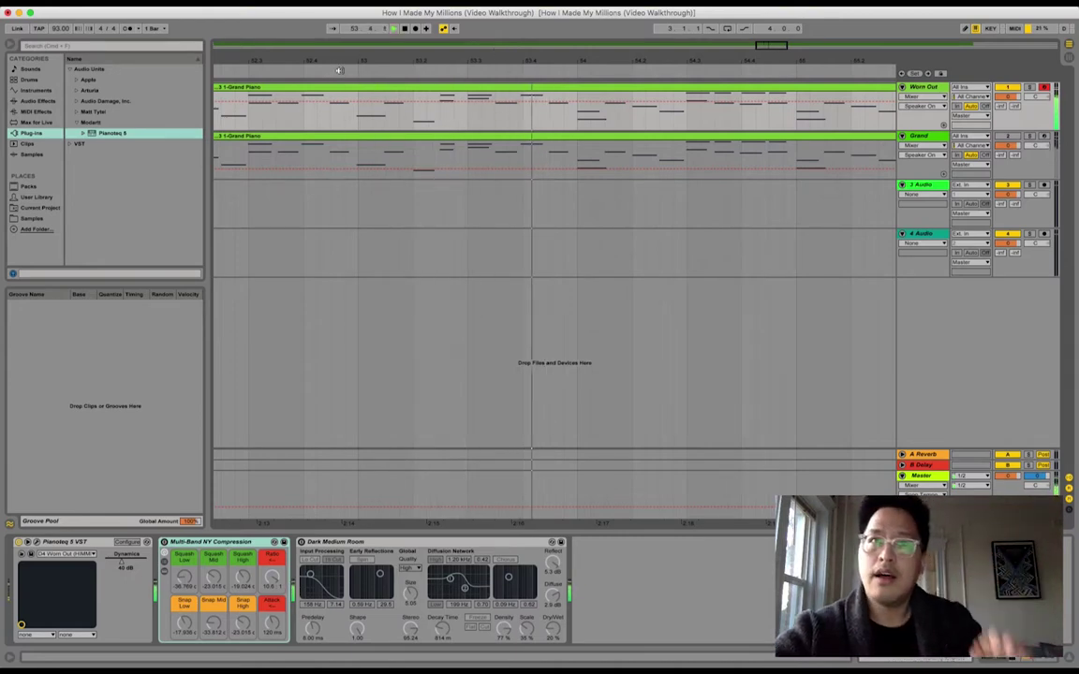
pyautogui.press('space')
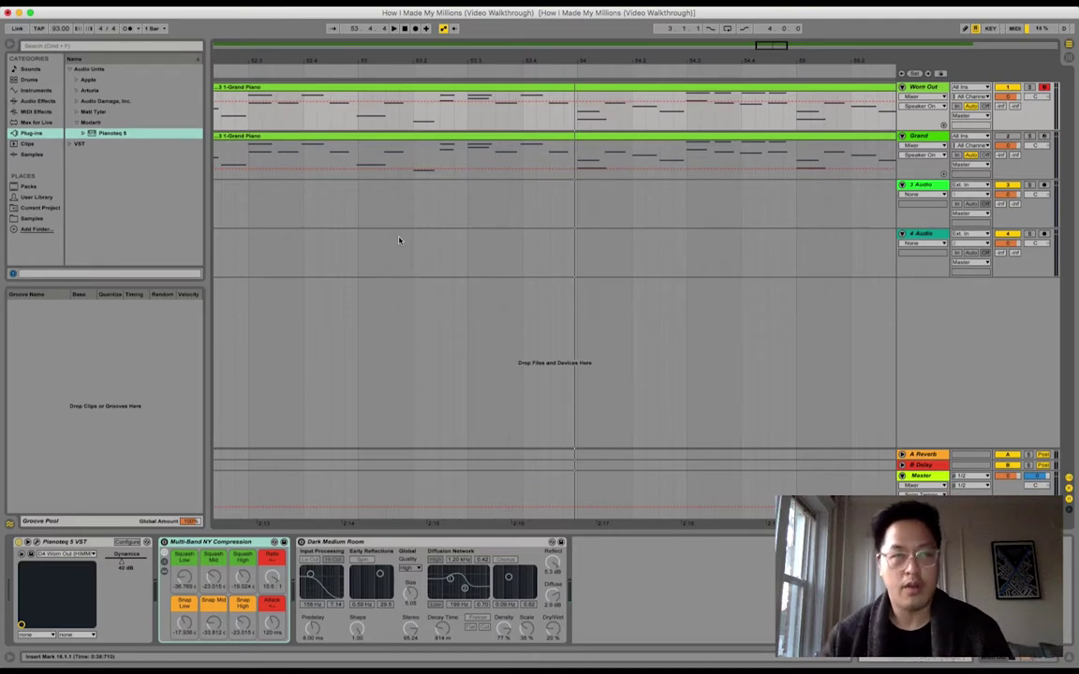
# Open the Worn Out track's Grand Piano clip in the note editor and examine the bass notes from bar 45 to 62.
pyautogui.click(544, 91)
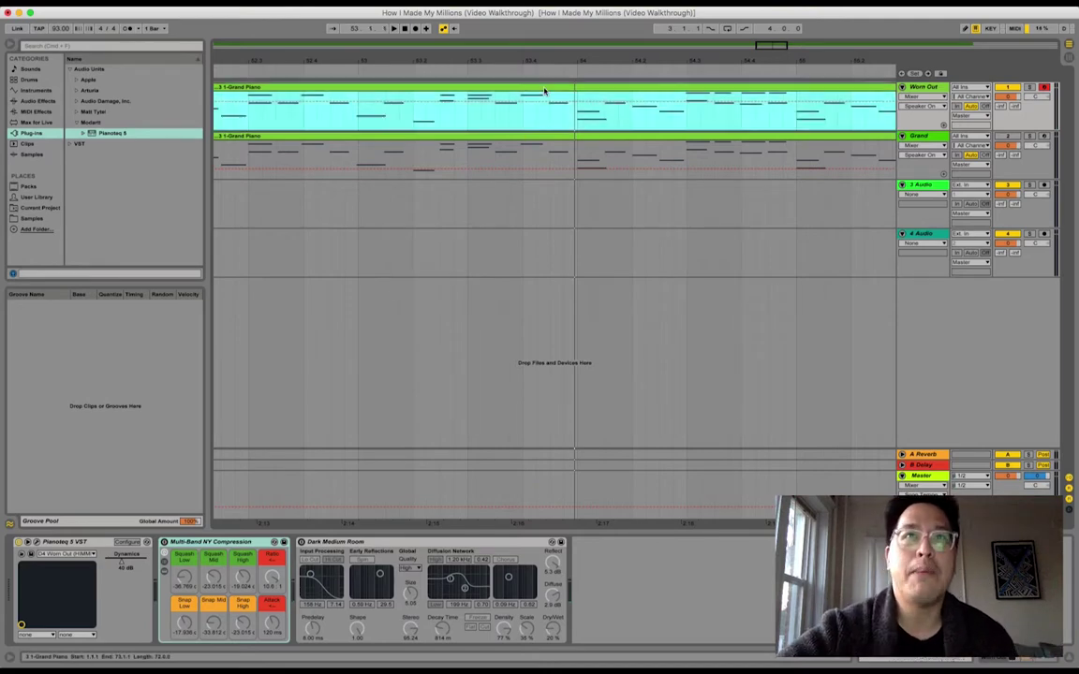
pyautogui.doubleClick(544, 90)
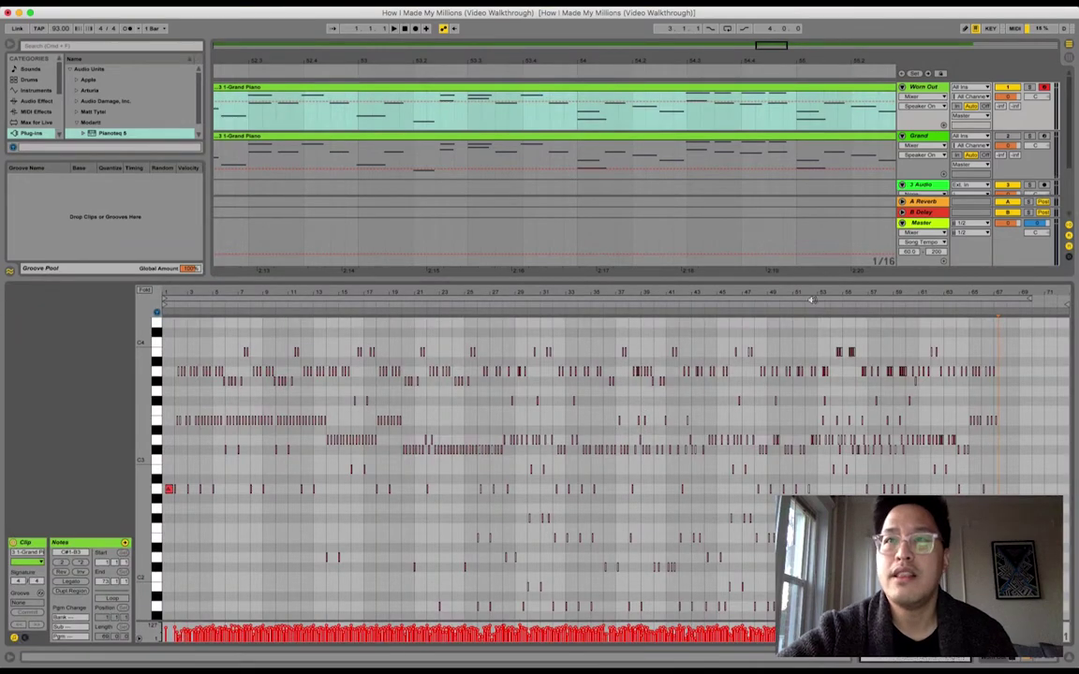
pyautogui.scroll(10, 811, 298)
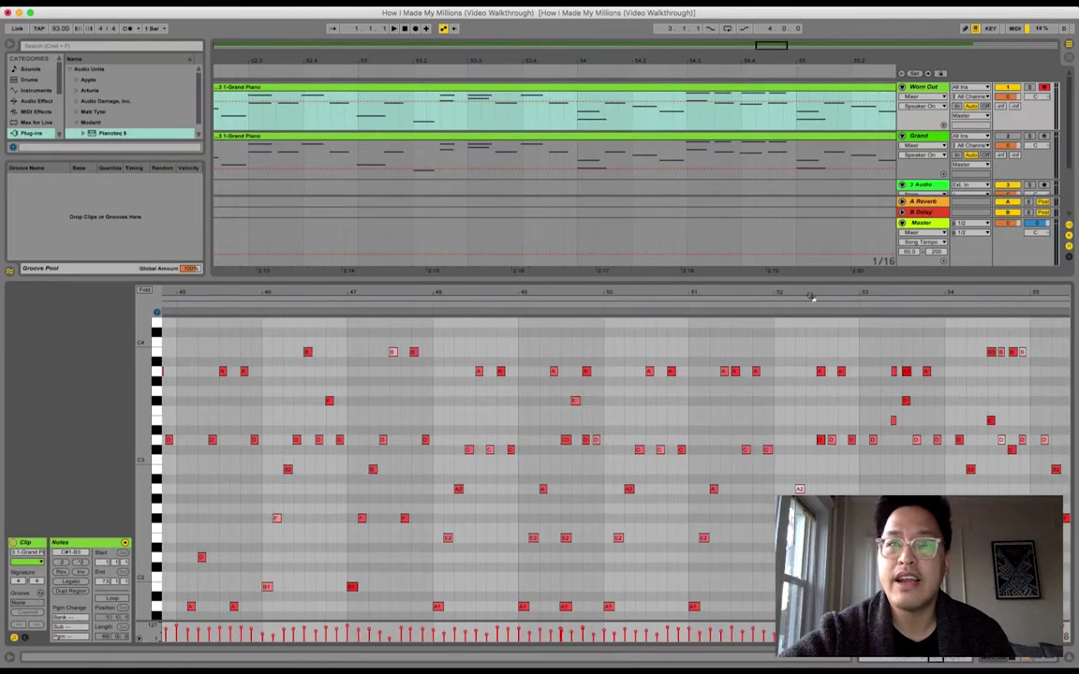
pyautogui.scroll(-5, 811, 344)
pyautogui.hscroll(10, 811, 343)
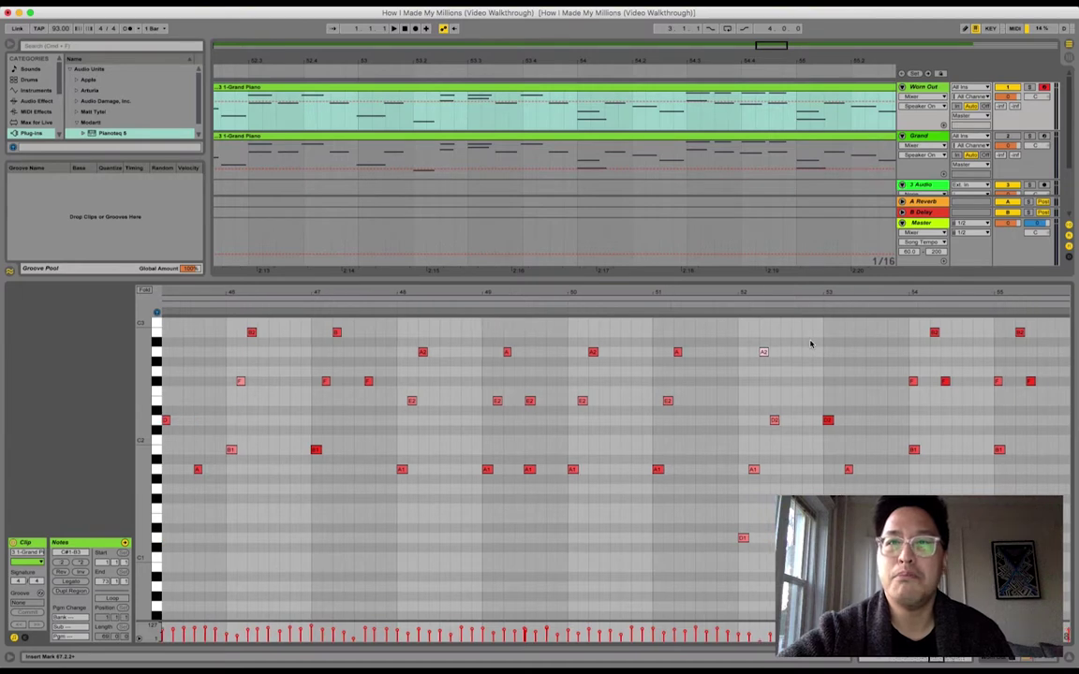
pyautogui.hscroll(3, 811, 344)
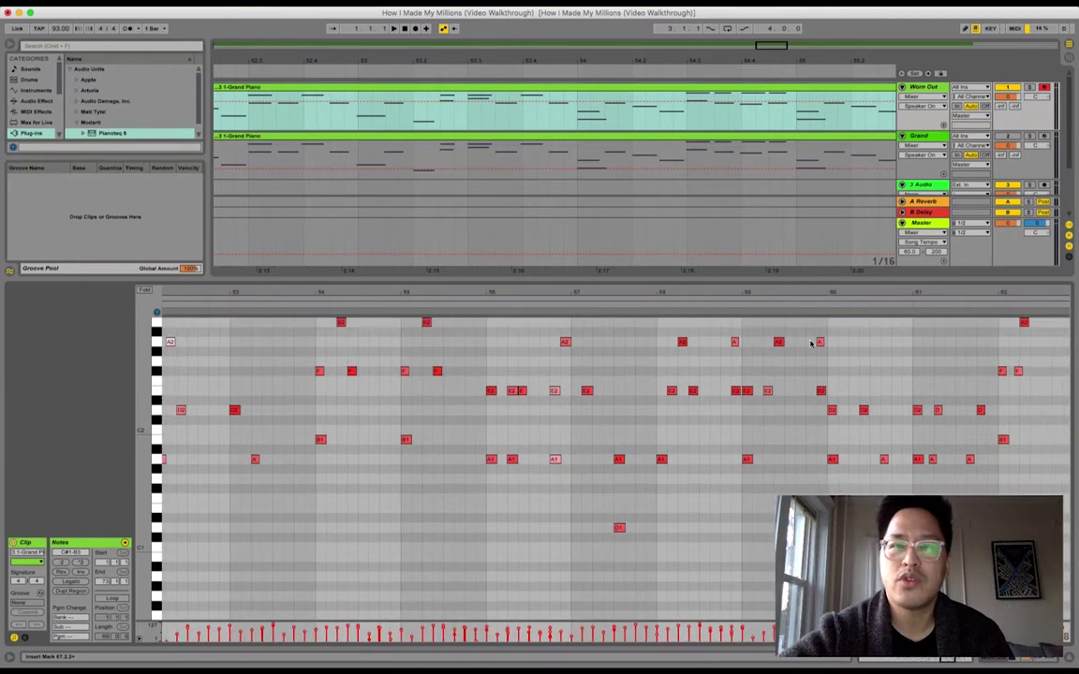
pyautogui.scroll(3, 713, 339)
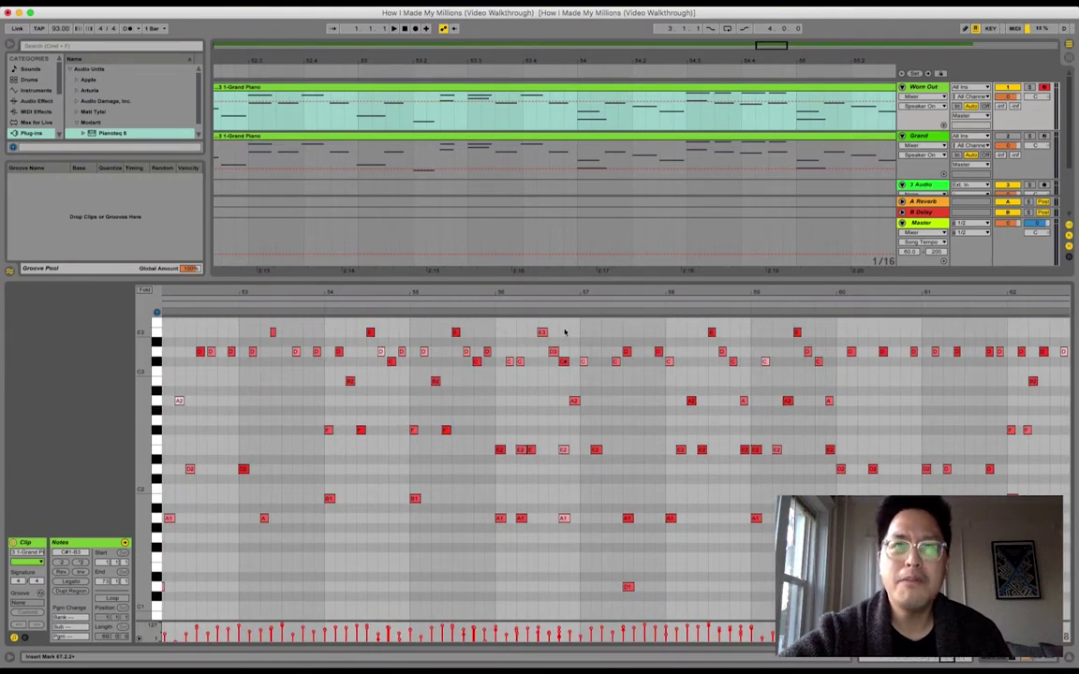
# Place the insert marker at 57.1.1 and at 59.1.1, and compare the low and middle notes of bars 48 to 65.
pyautogui.click(579, 337)
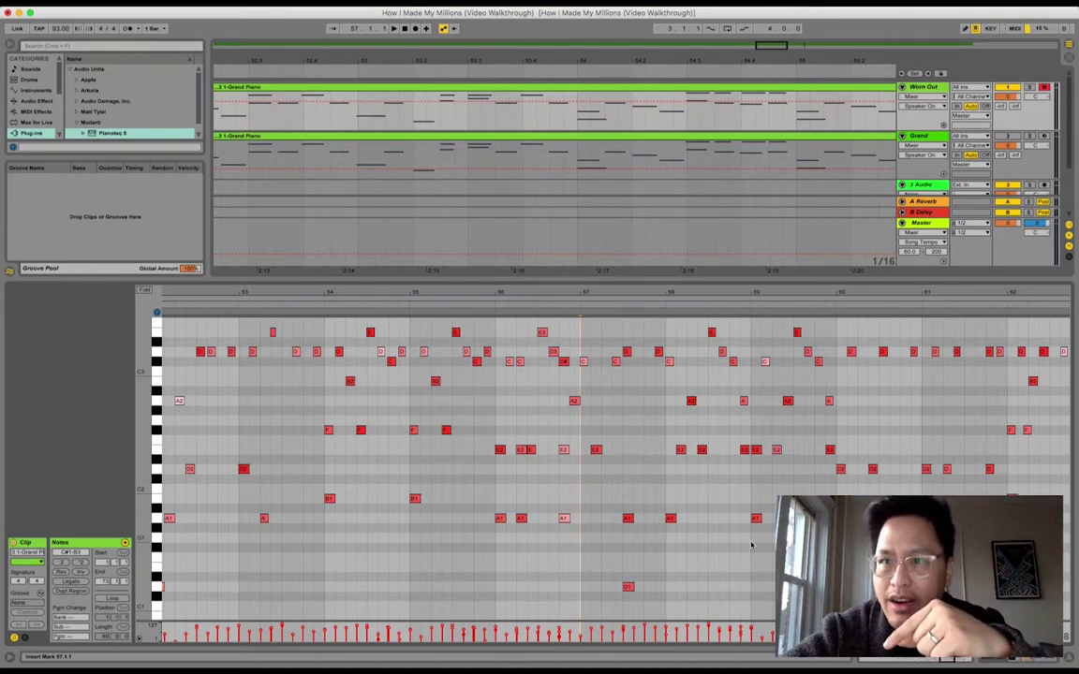
pyautogui.click(751, 544)
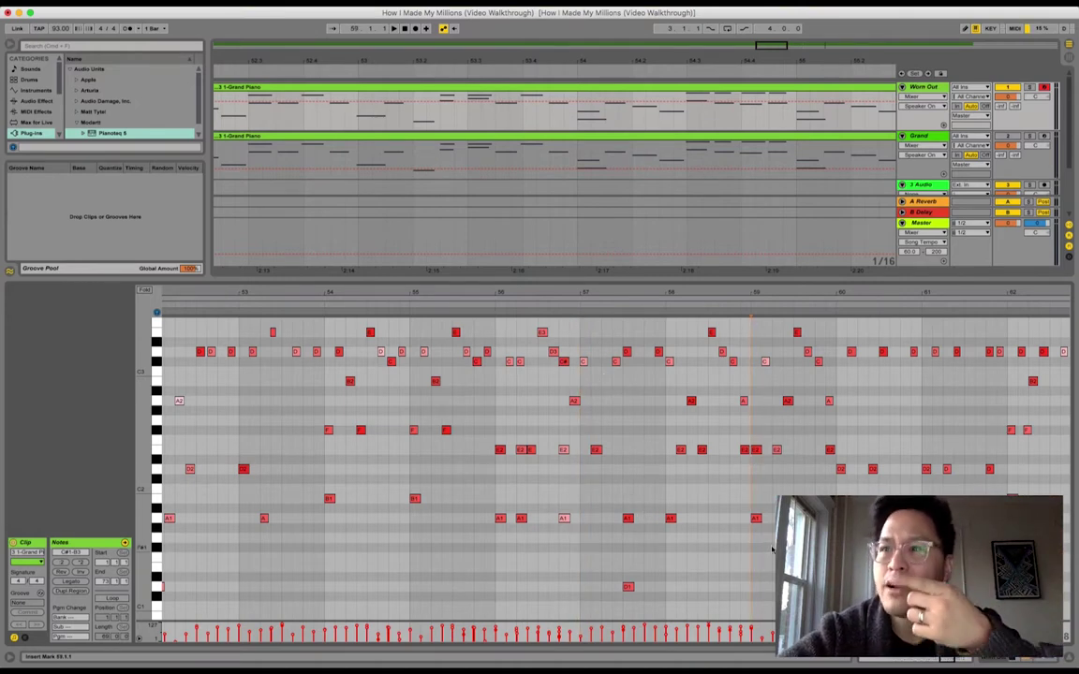
pyautogui.hscroll(5, 753, 546)
pyautogui.hscroll(5, 766, 549)
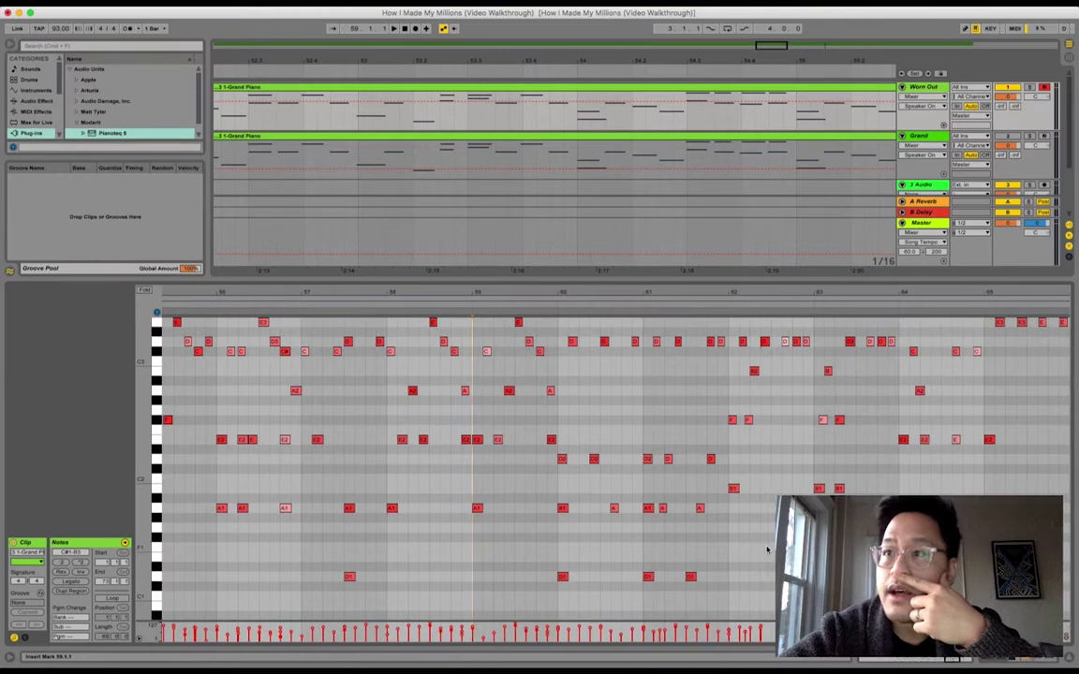
pyautogui.hscroll(-10, 766, 548)
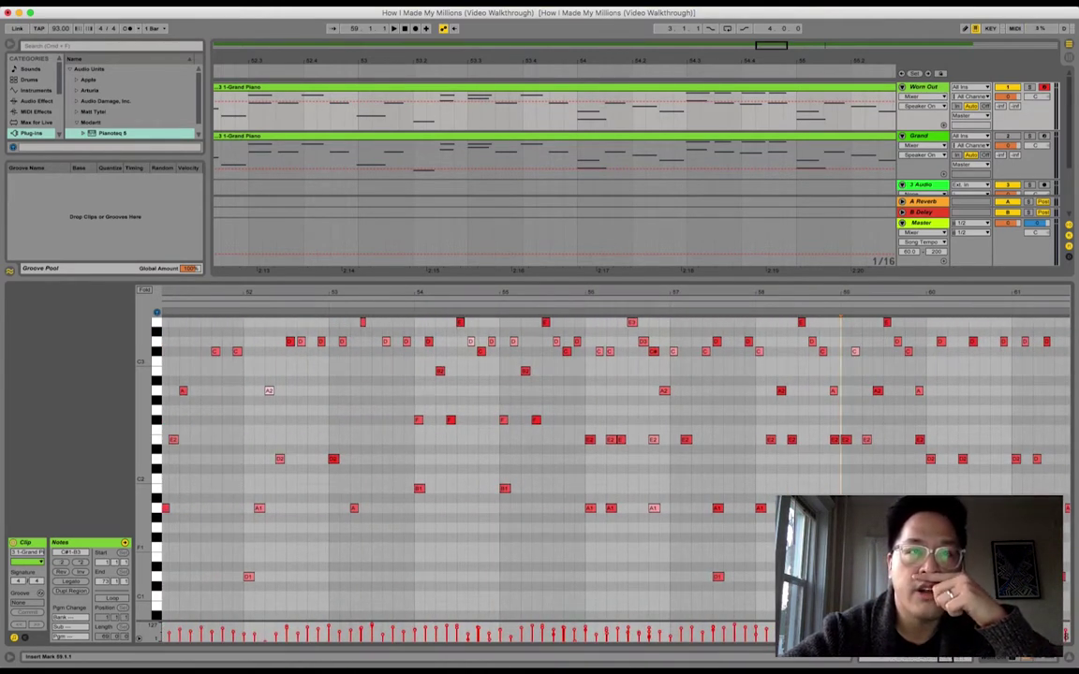
pyautogui.hscroll(-5, 552, 450)
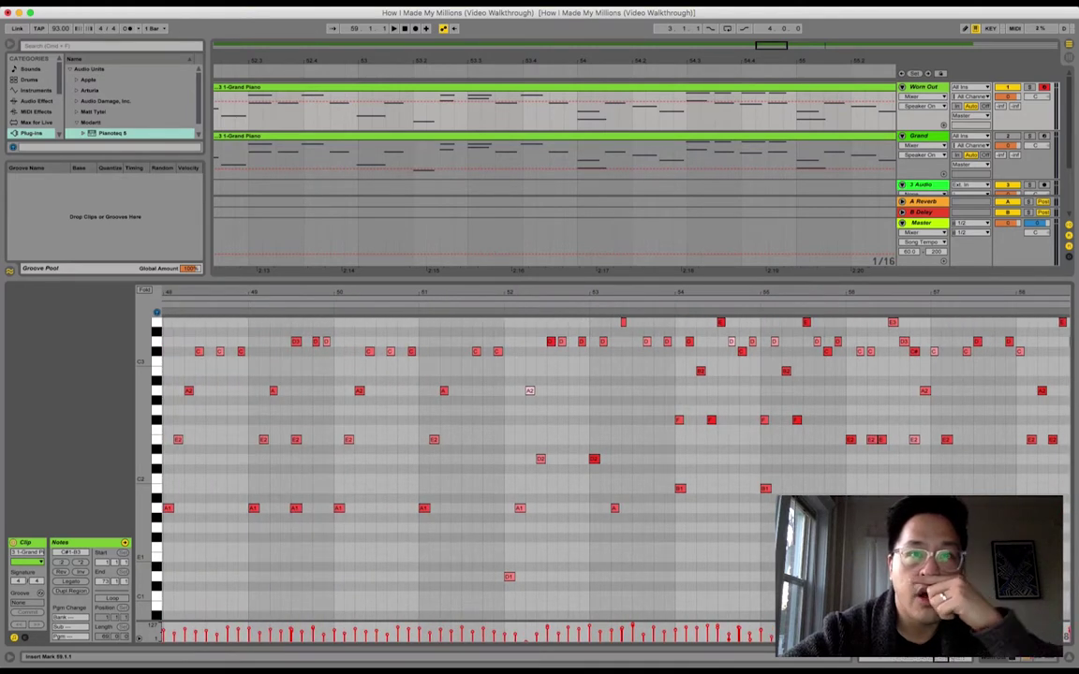
pyautogui.hscroll(10, 553, 450)
pyautogui.scroll(-2, 553, 450)
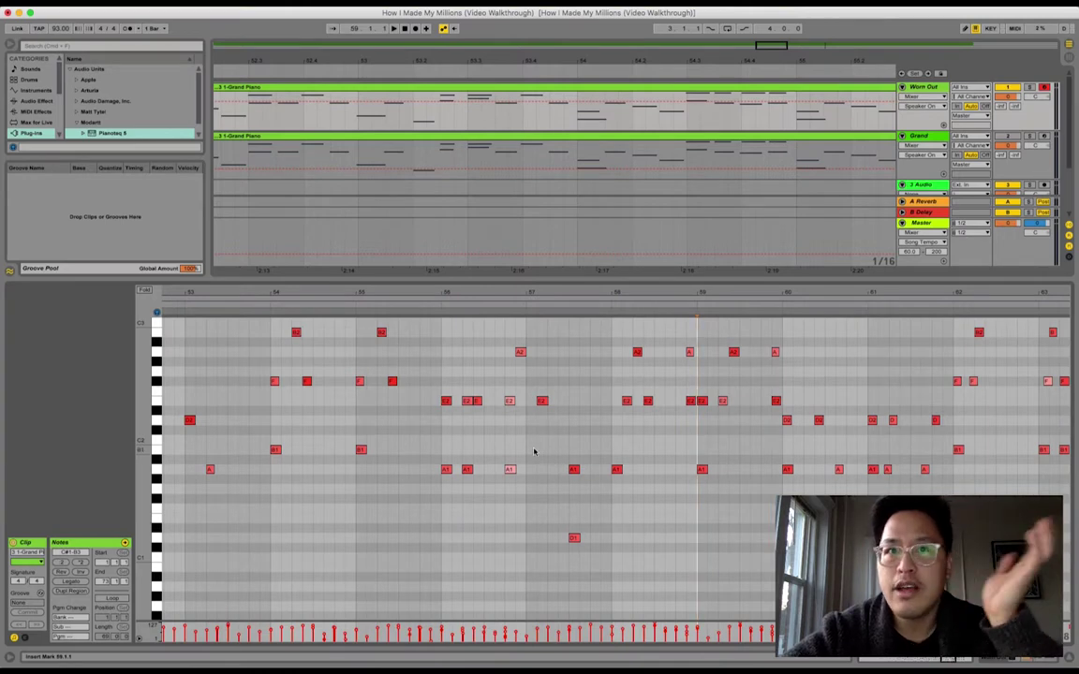
pyautogui.scroll(5, 534, 452)
pyautogui.hscroll(-2, 534, 452)
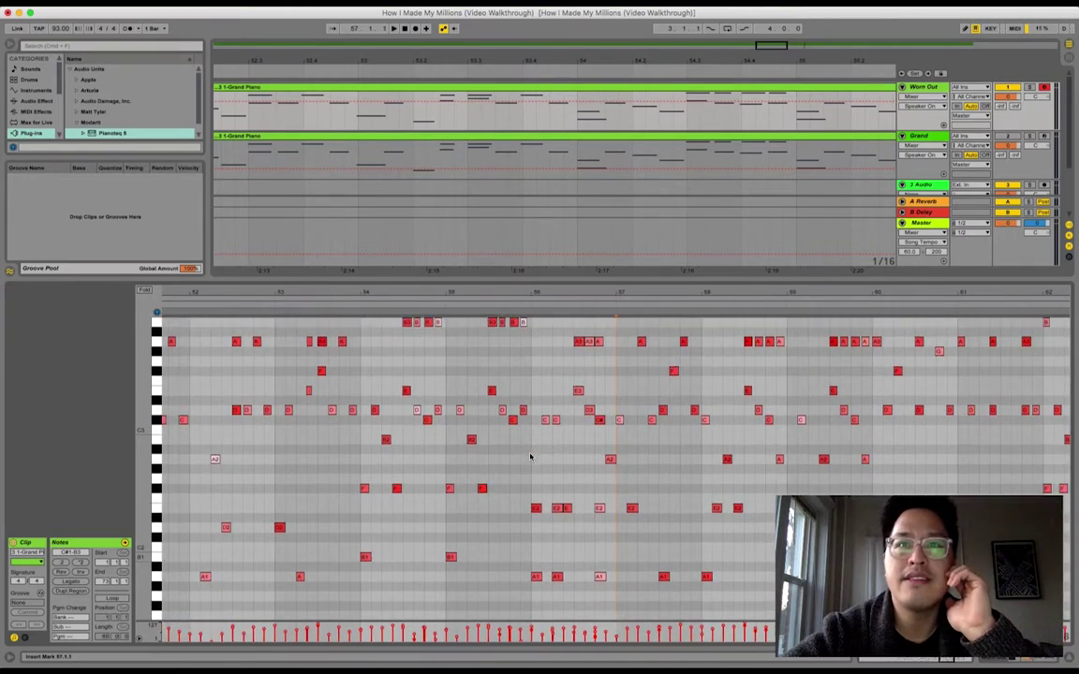
# Play the clip from 55.1.1 and again from 56.1.1, stopping playback after each passage.
pyautogui.click(448, 511)
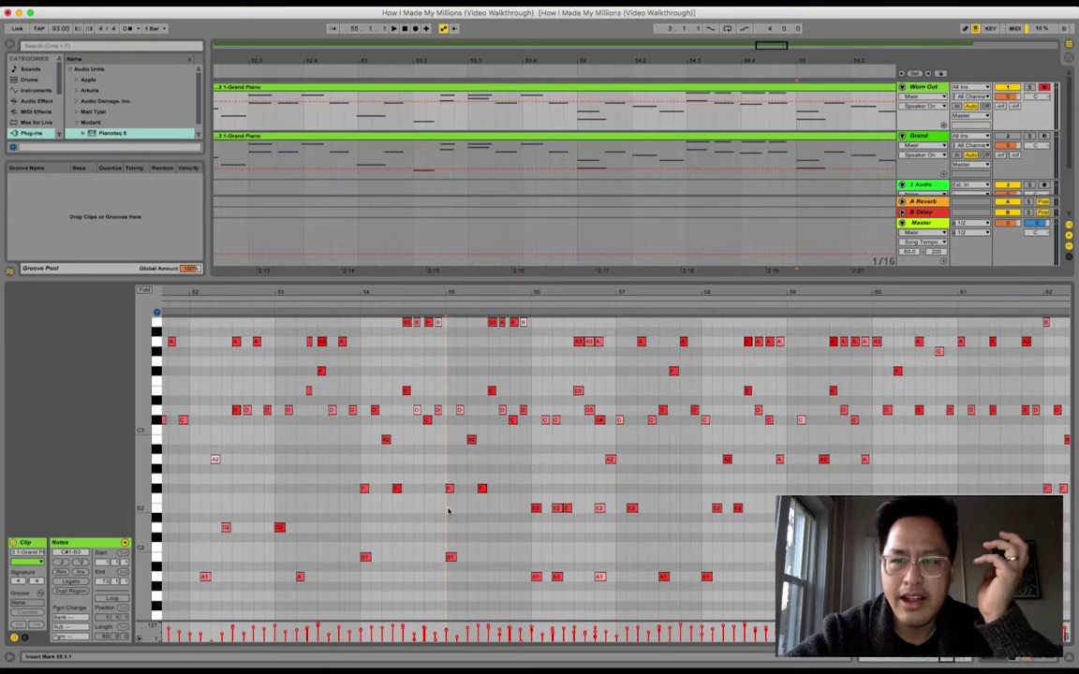
pyautogui.press('space')
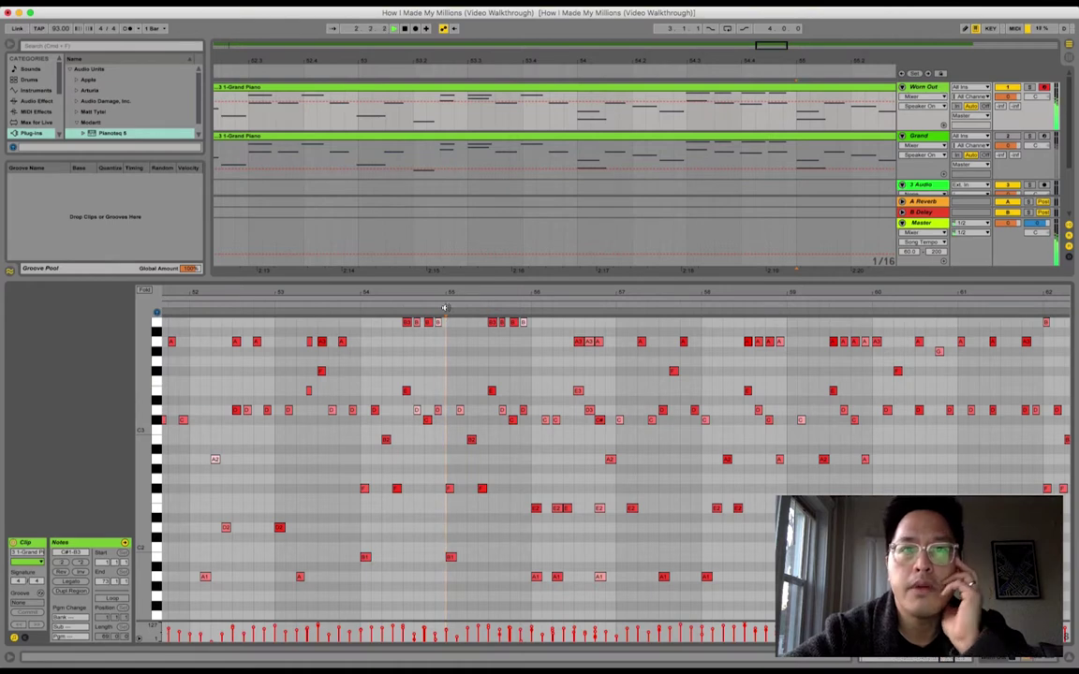
pyautogui.click(446, 309)
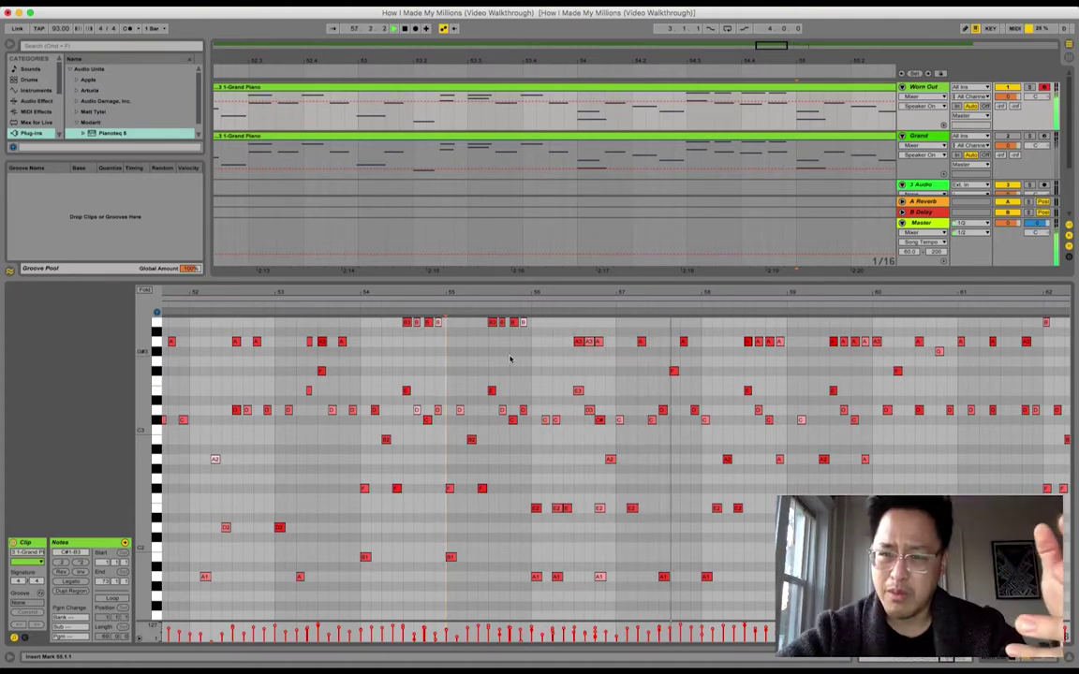
pyautogui.press('space')
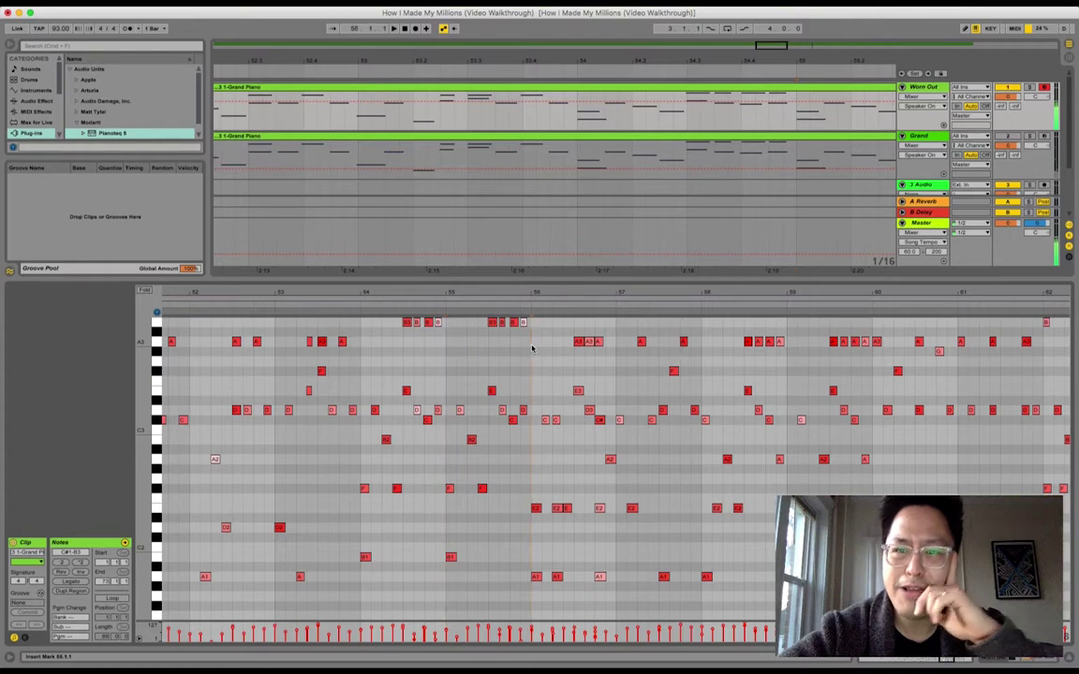
pyautogui.press('space')
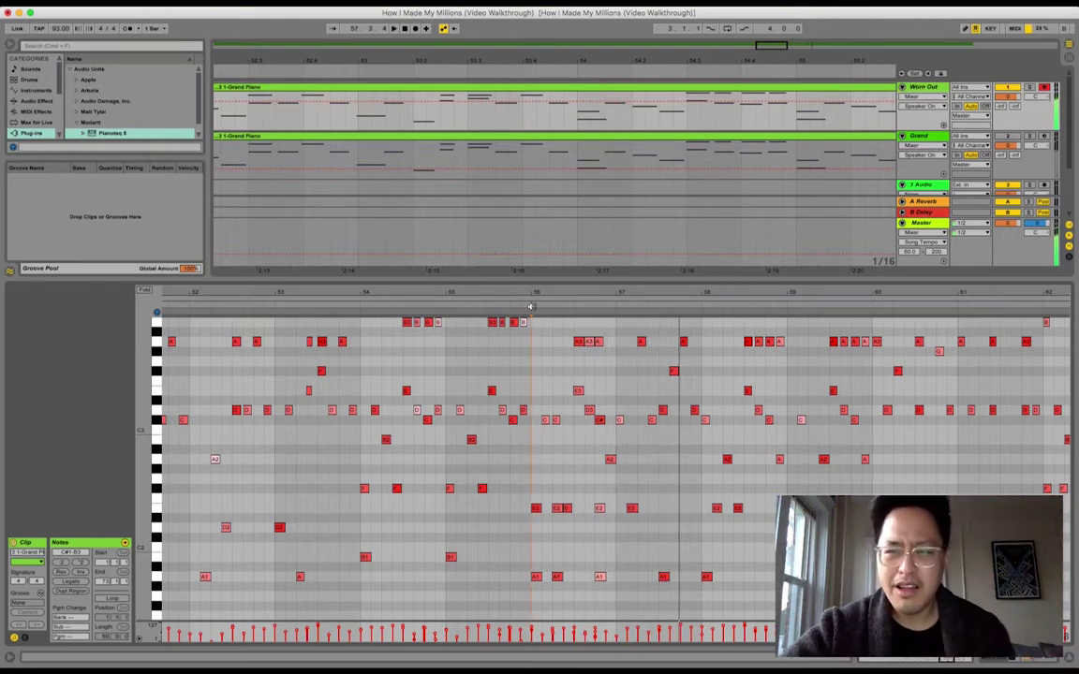
pyautogui.click(530, 306)
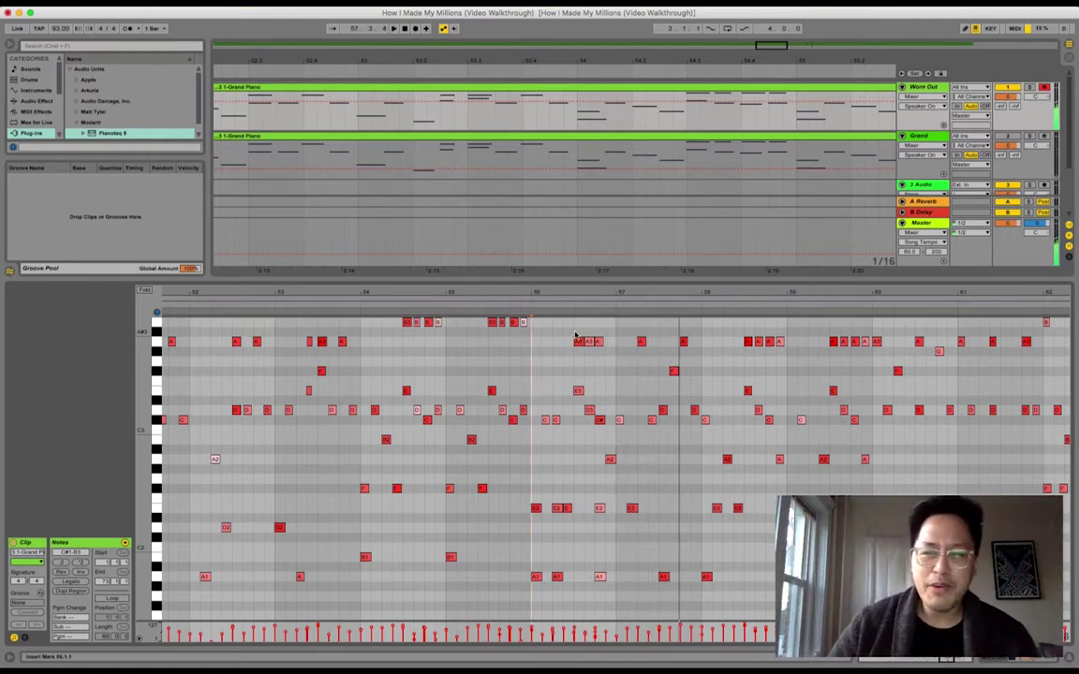